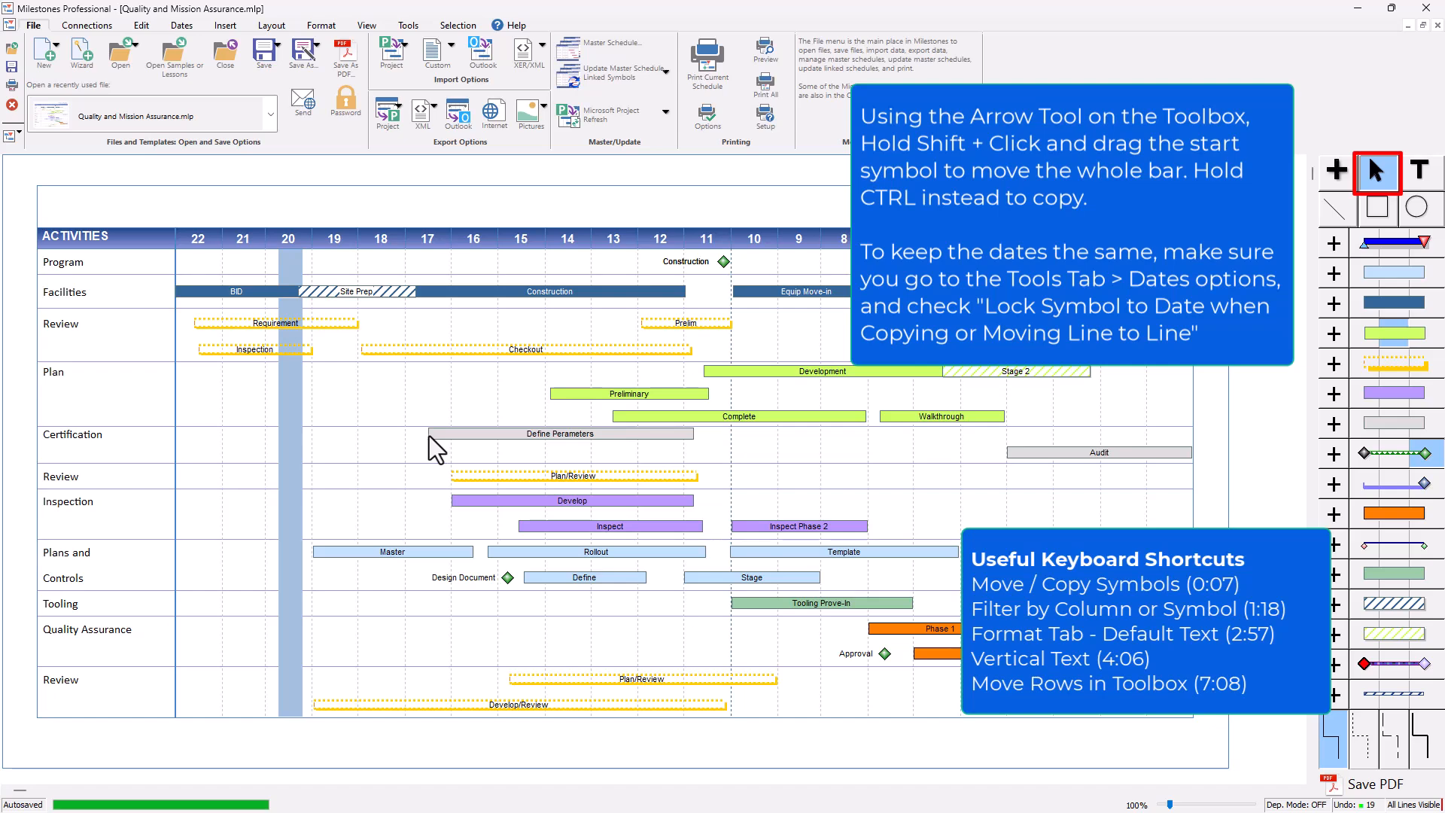
- Move the Define Perameters bar from Certification to Quality Assurance, and copy it to Tooling and the second Quality Assurance line
left_click_drag(428, 435, 433, 627)
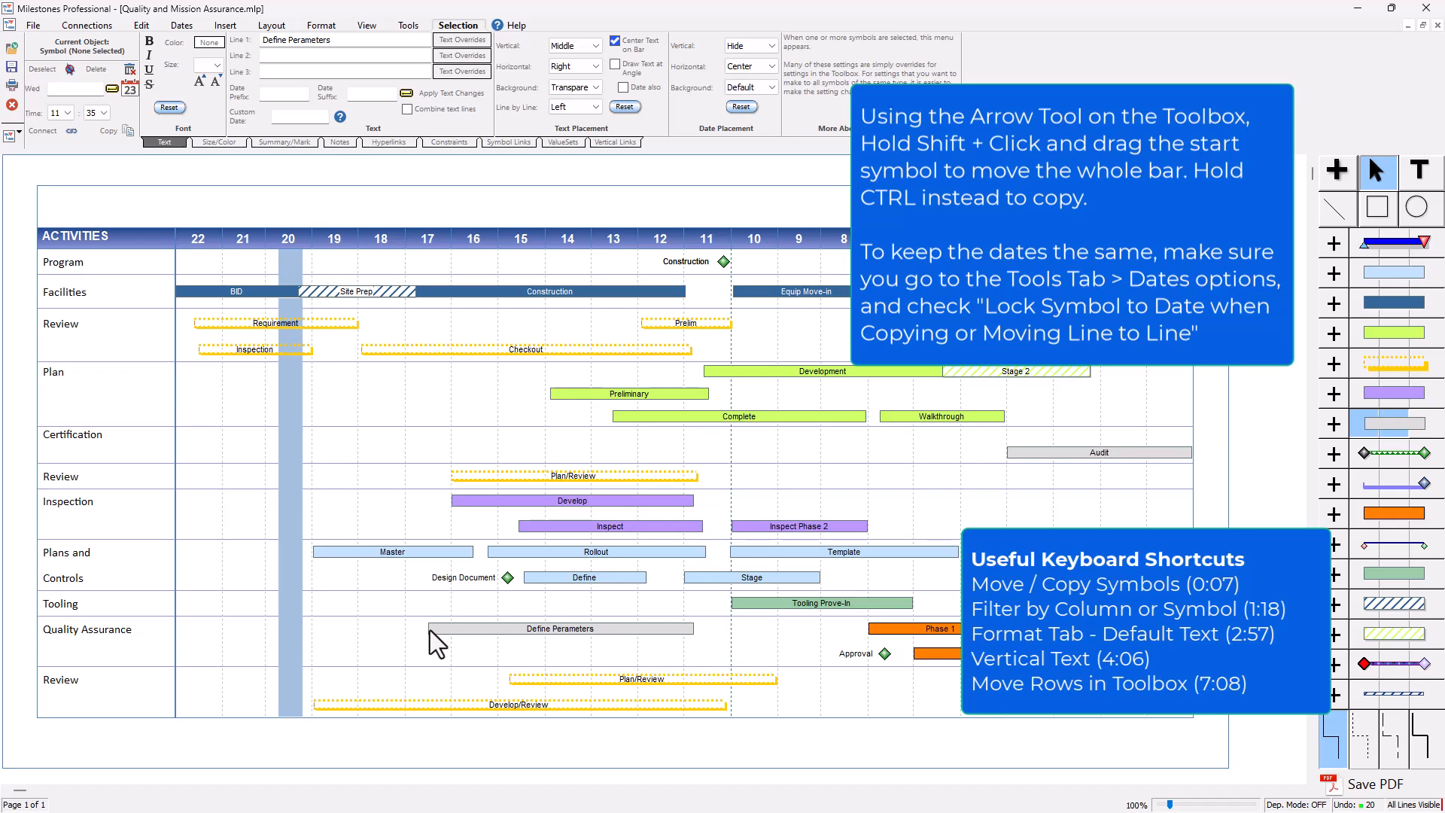
mouse_move(431, 631)
left_mouse_down()
mouse_move(426, 608)
mouse_move(430, 654)
left_mouse_up()
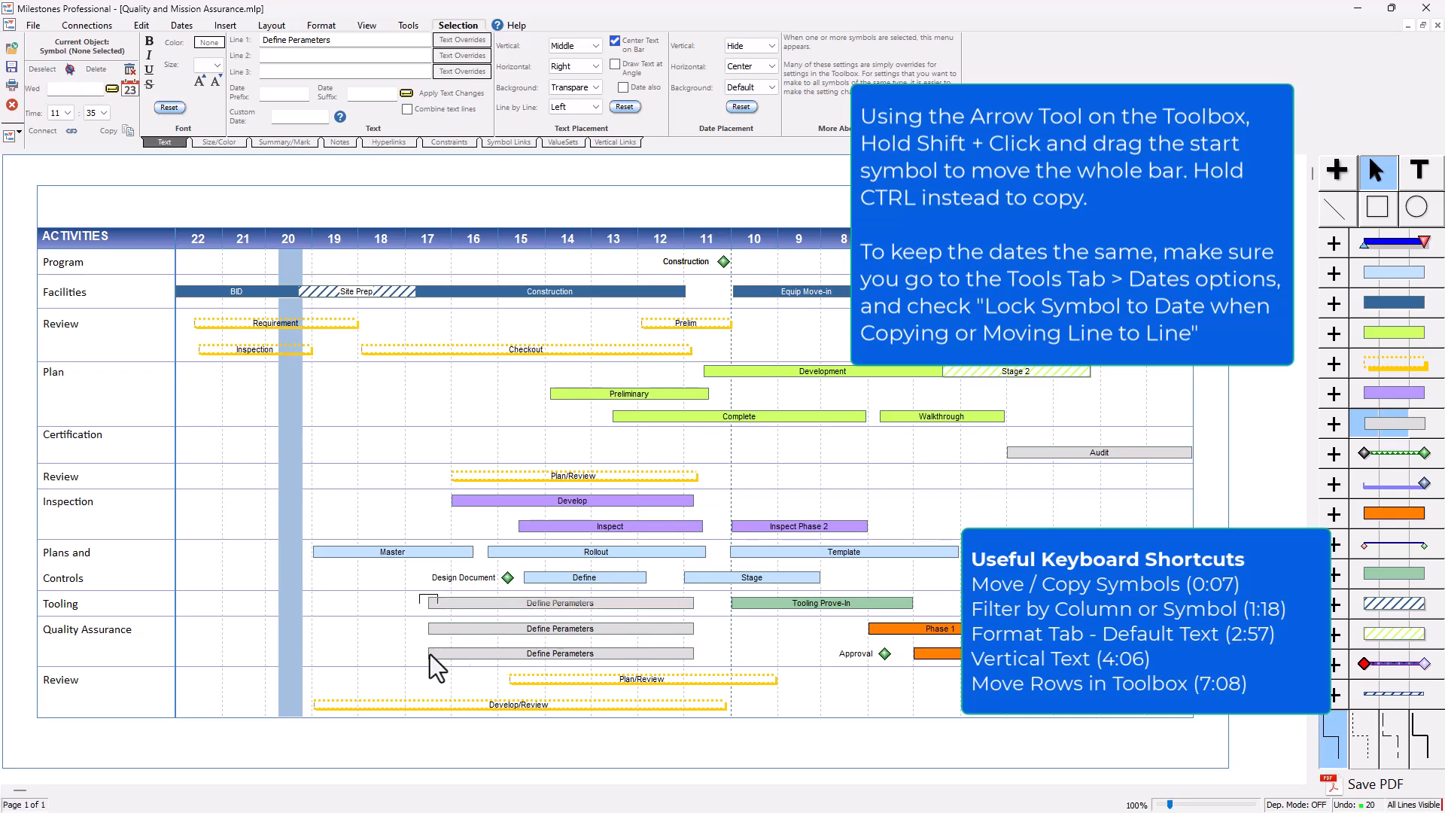
- Turn off locking symbols to date when copying or moving between lines, and copy the Define Perameters bar to earlier dates on other lines
left_click(413, 28)
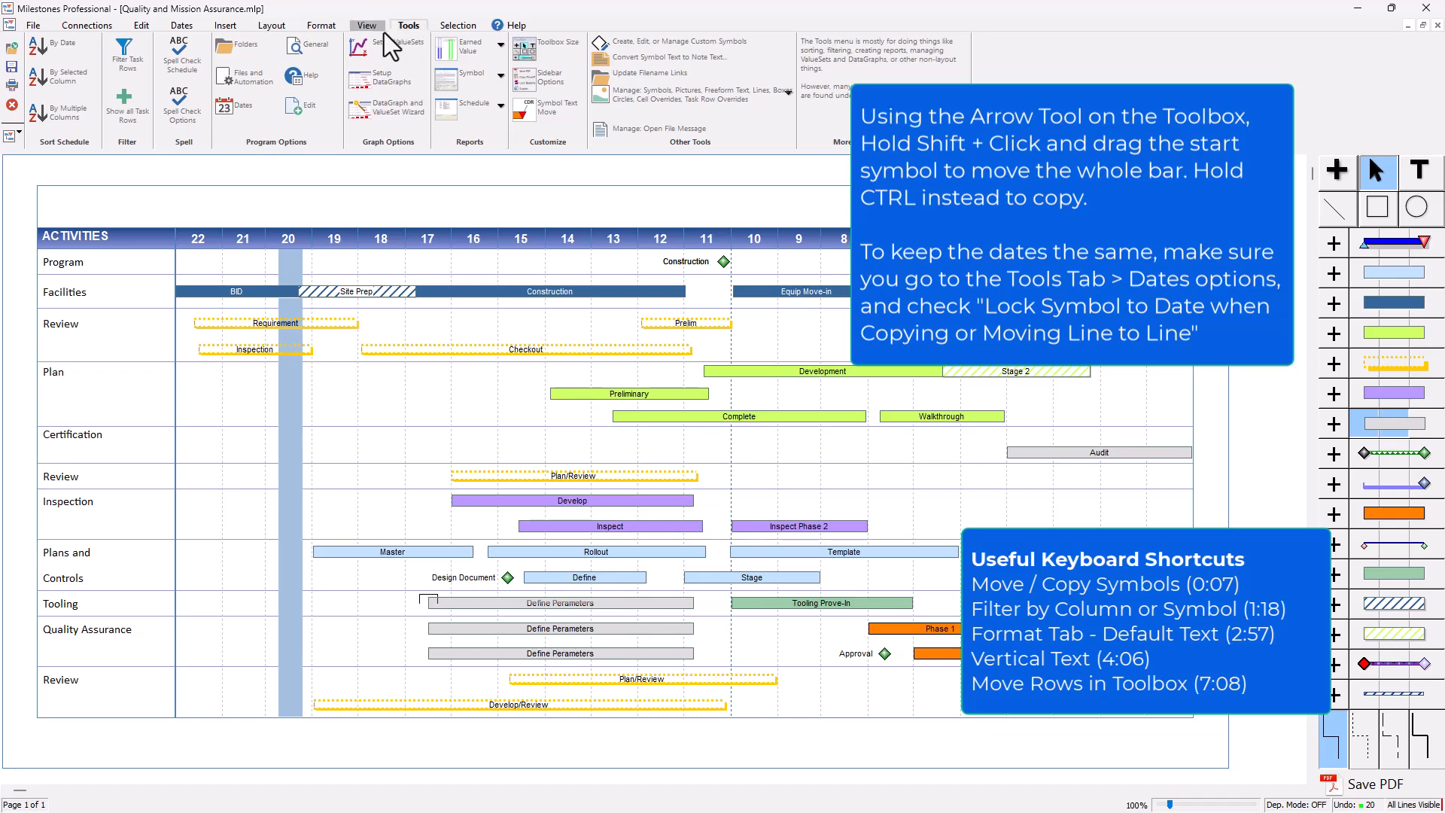
left_click(250, 114)
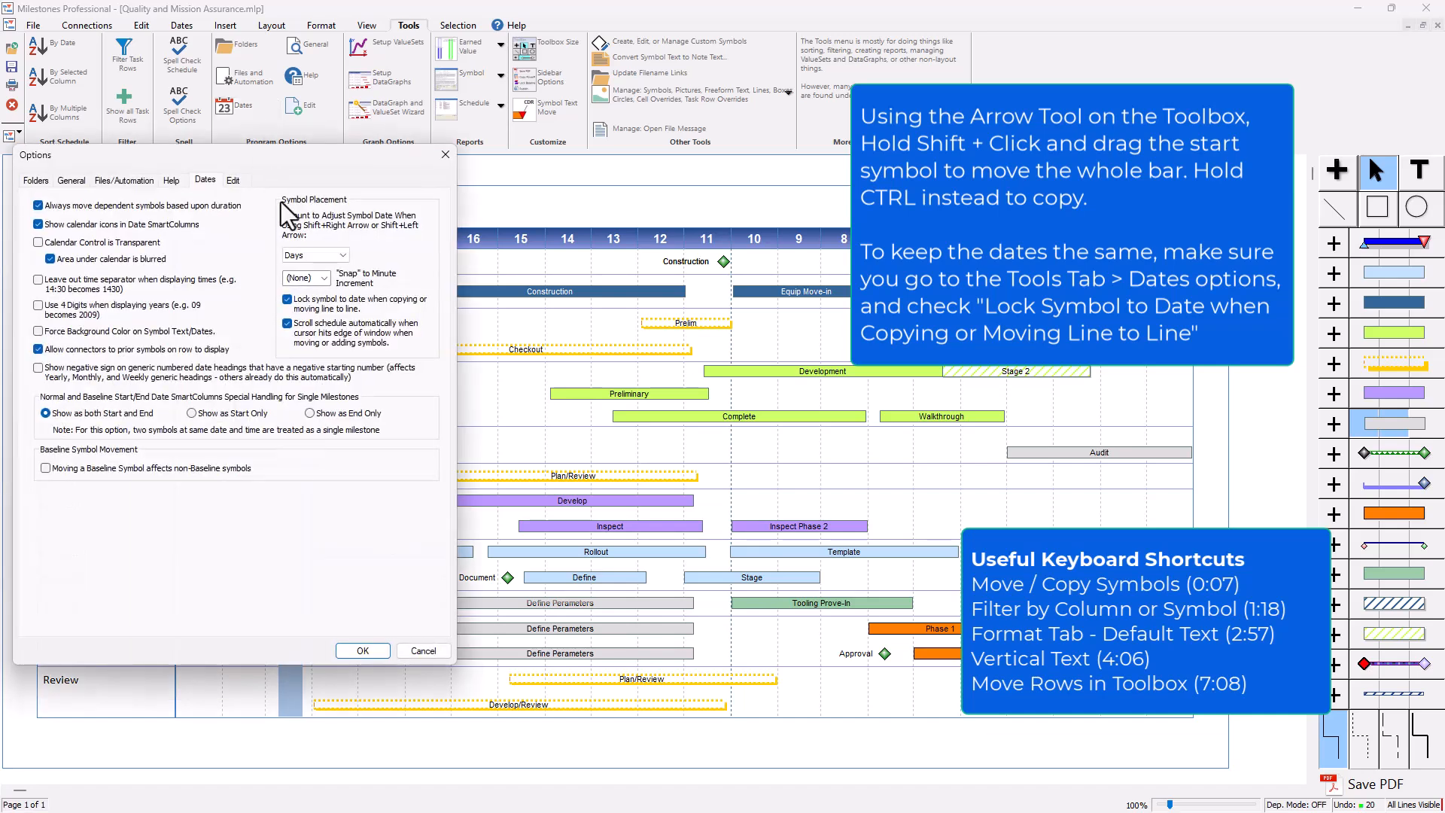
left_click(315, 305)
left_click(365, 651)
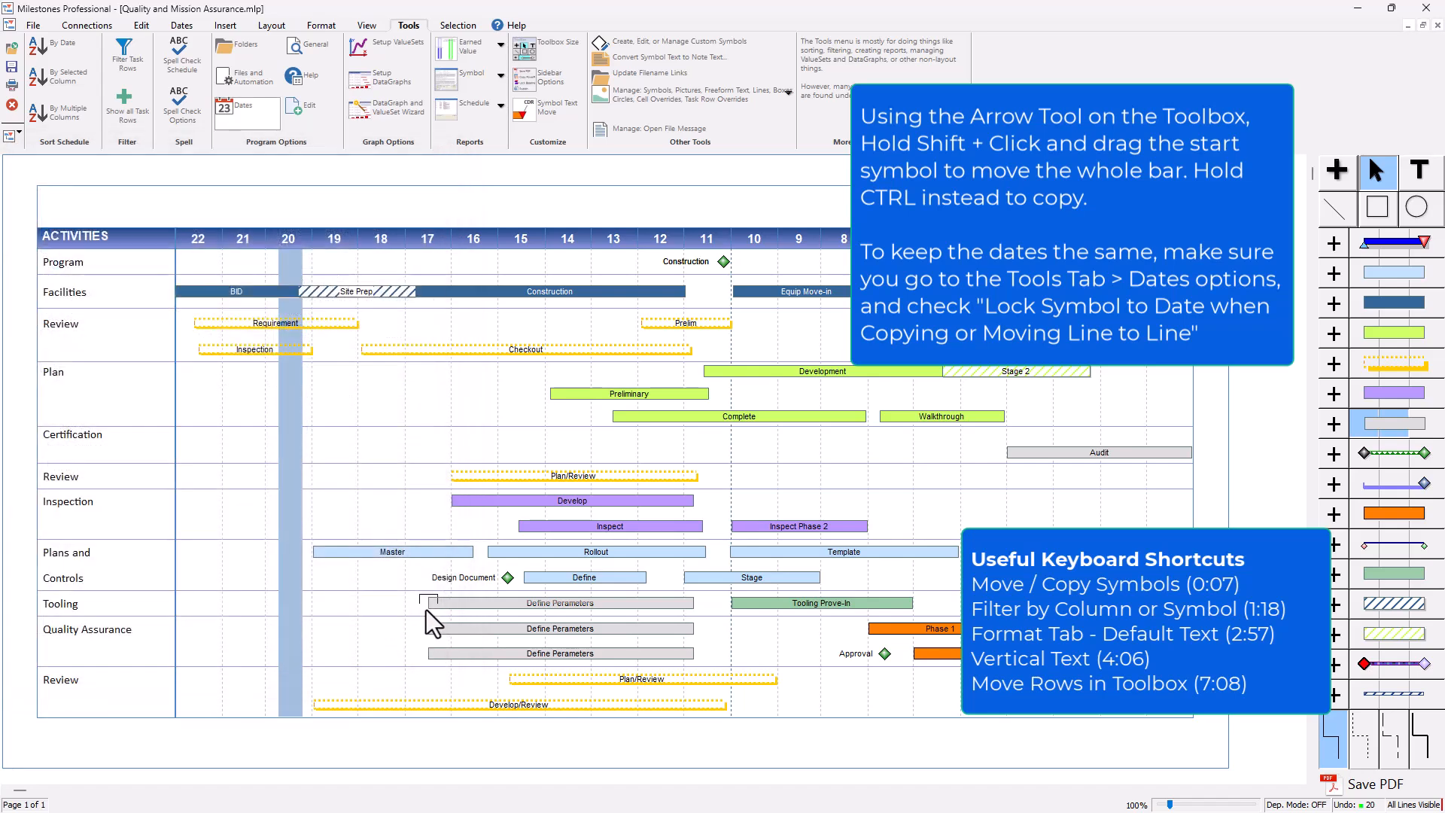
left_click_drag(426, 609, 192, 655)
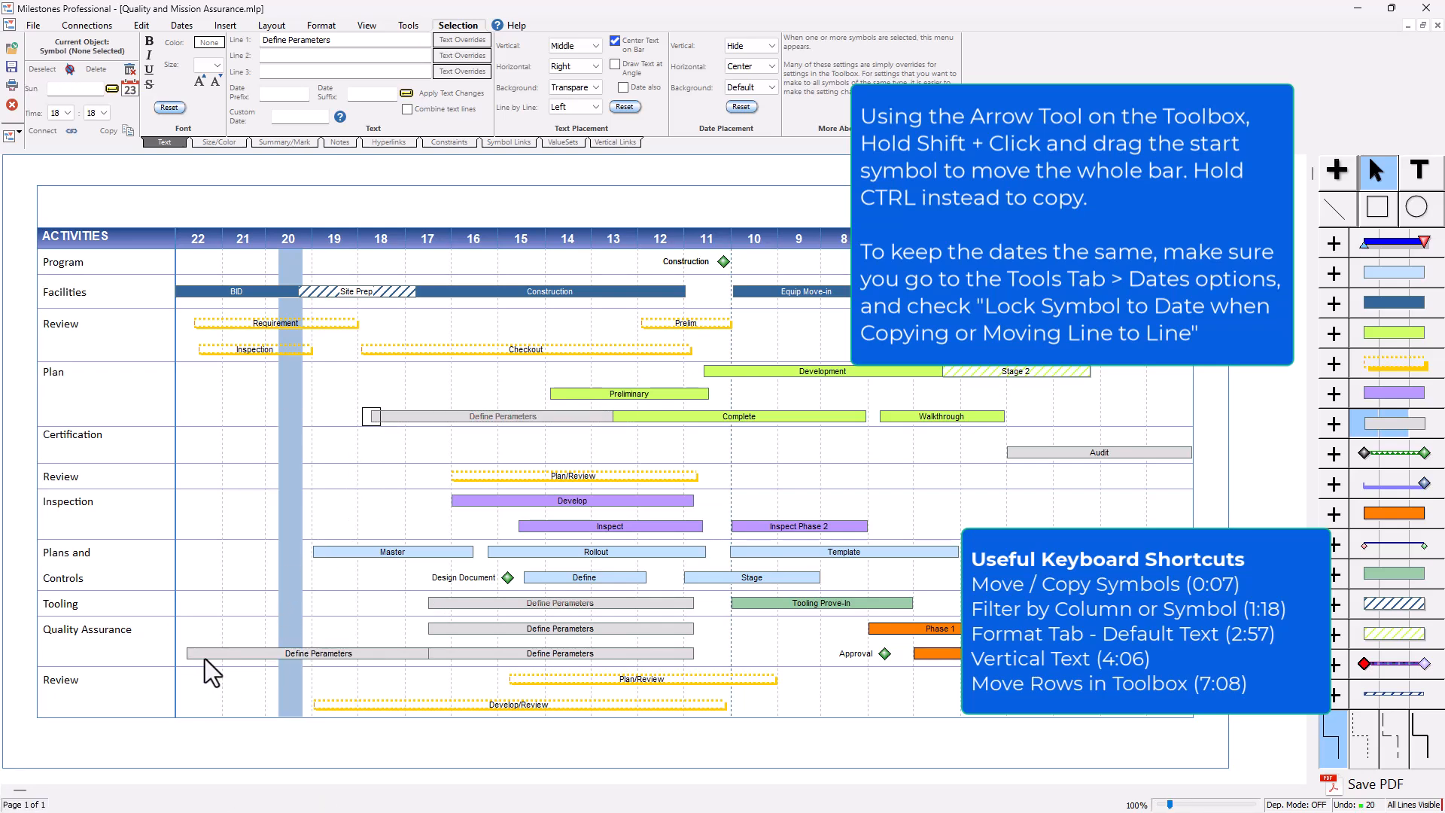
- Undo the recent Define Perameters bar copies in the Plan and Quality Assurance rows
left_click(141, 26)
left_click(102, 52)
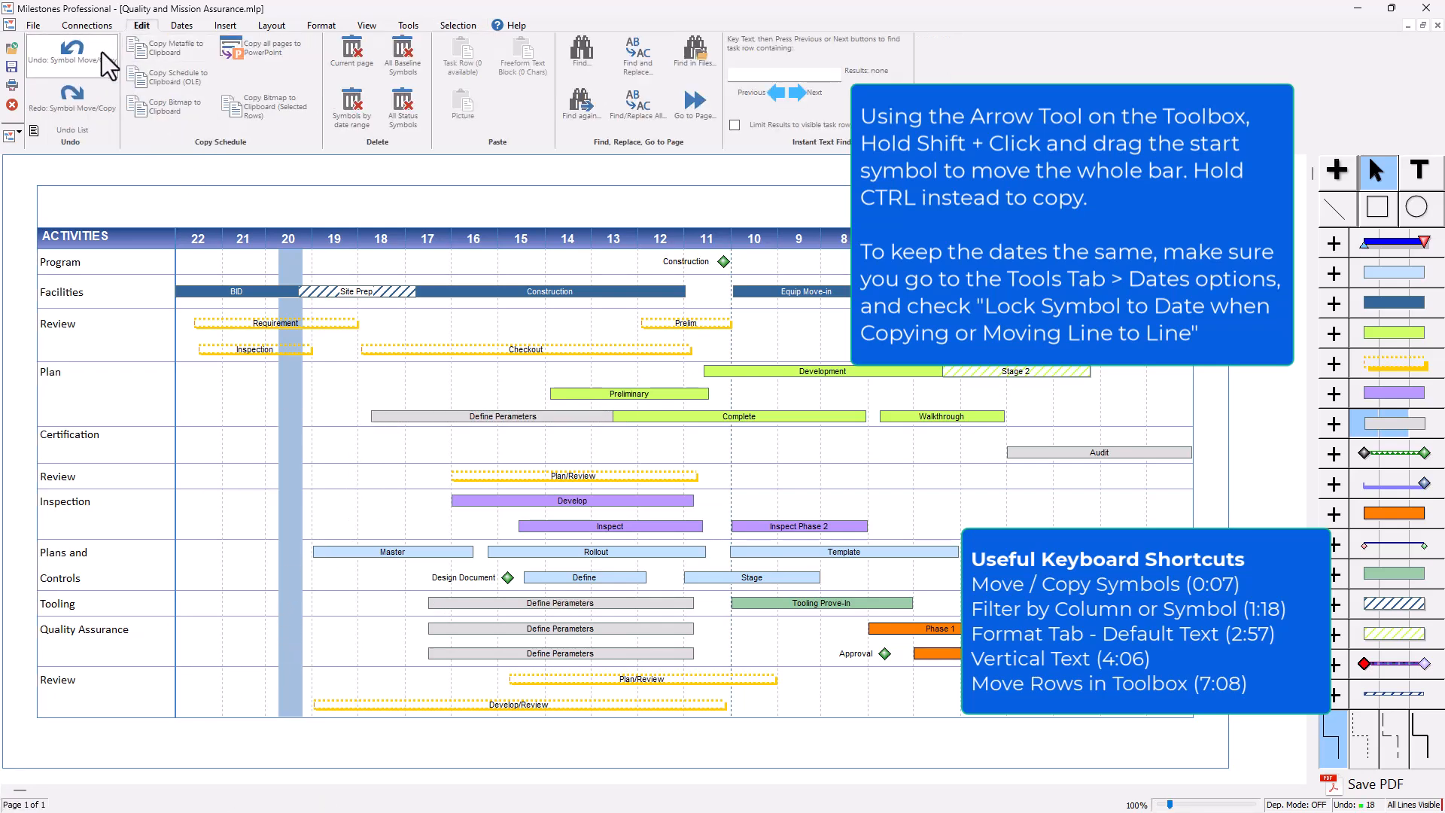
left_click(84, 53)
left_click(85, 52)
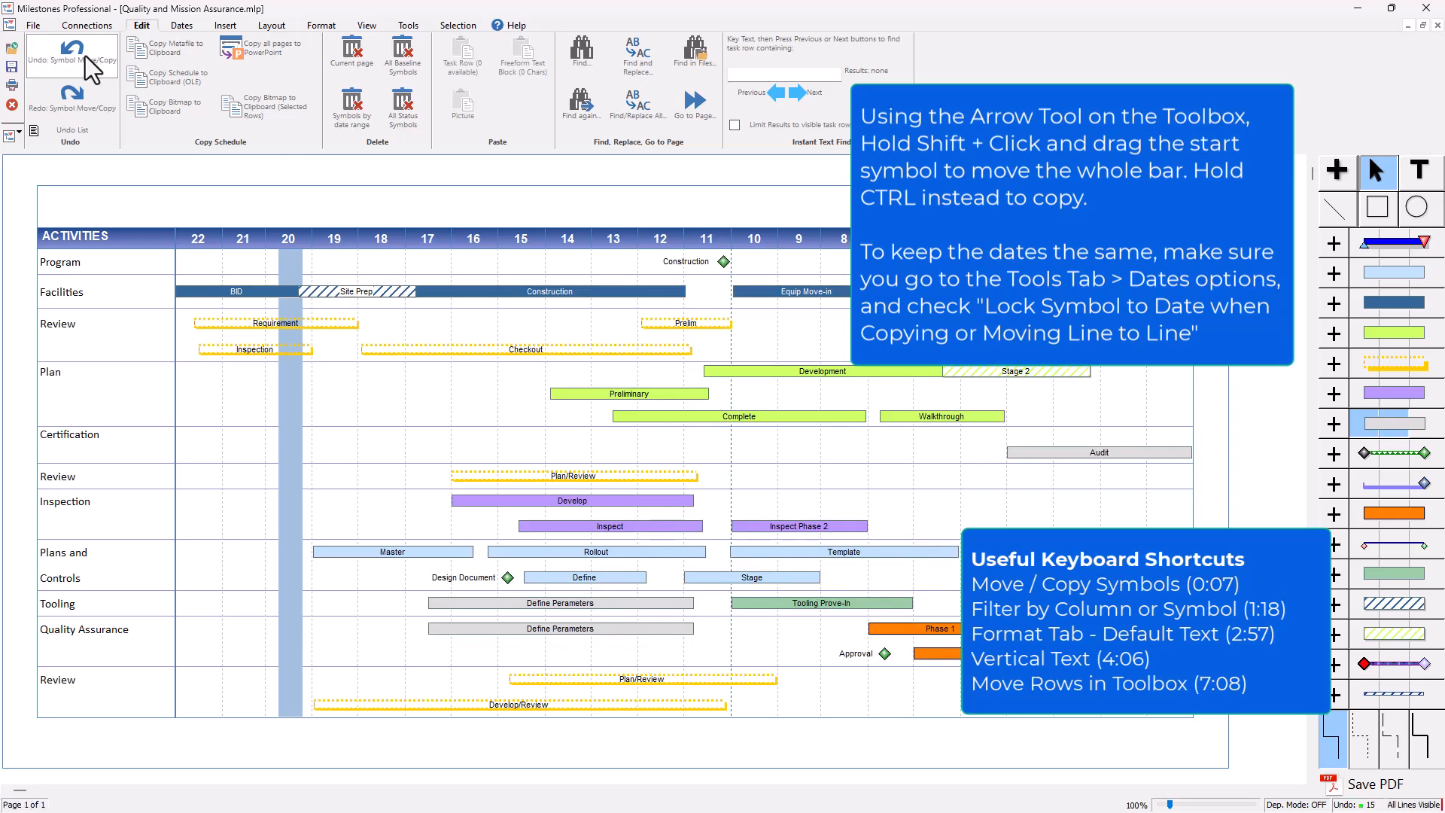
left_click(85, 55)
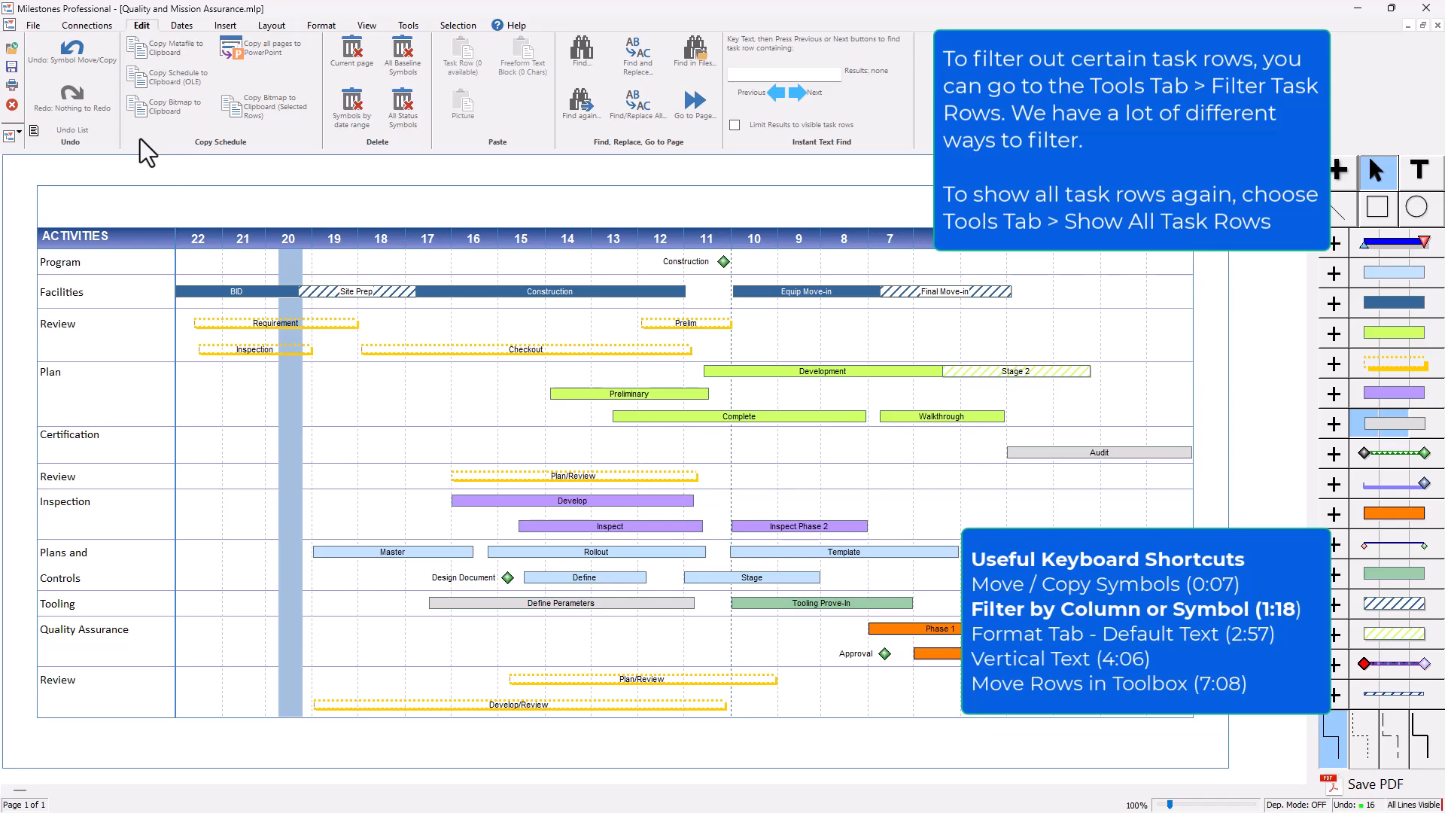
- Filter the task rows to those whose column text includes "Tooling"
left_click(409, 26)
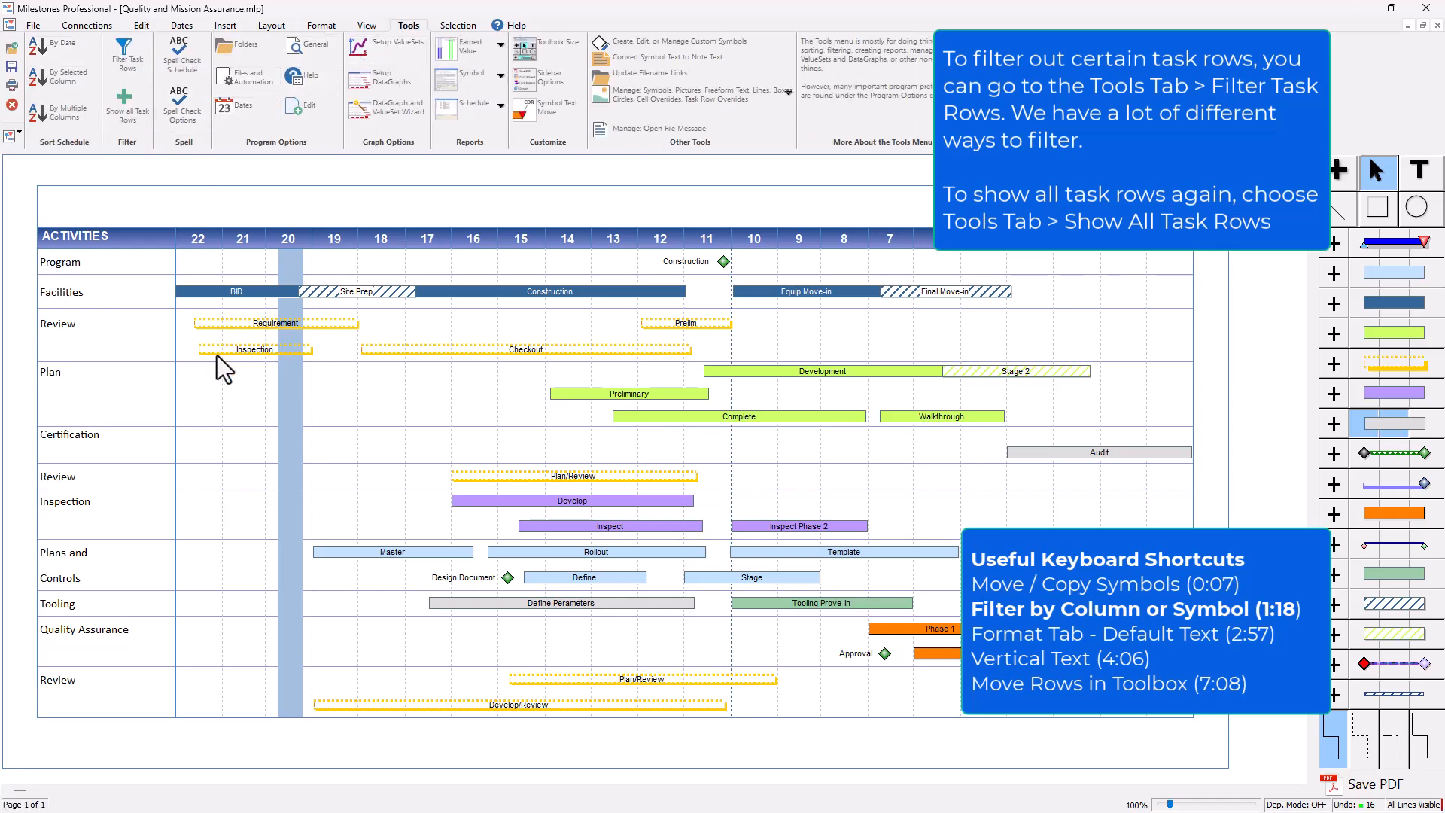
left_click(142, 56)
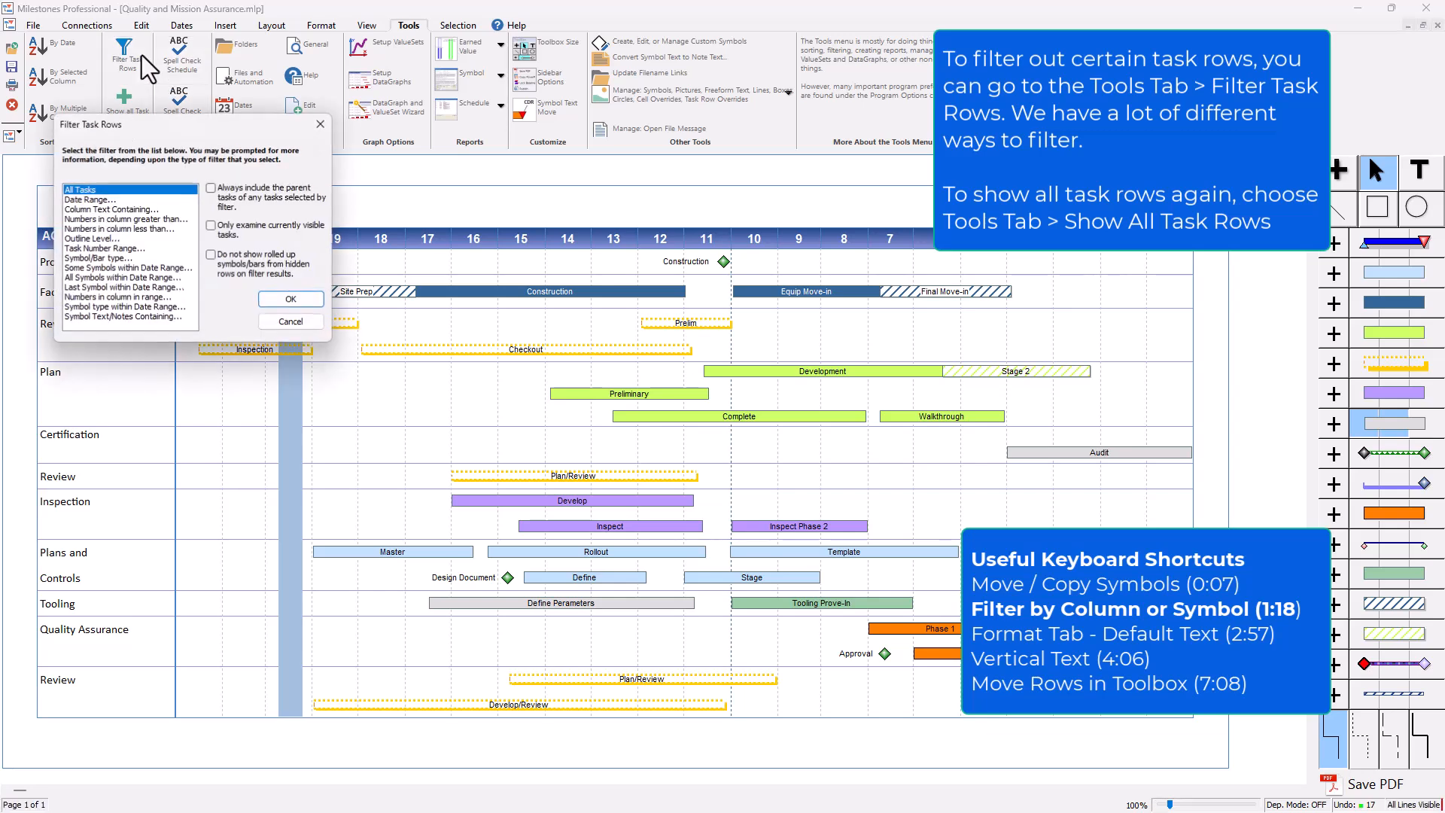
double_click(118, 210)
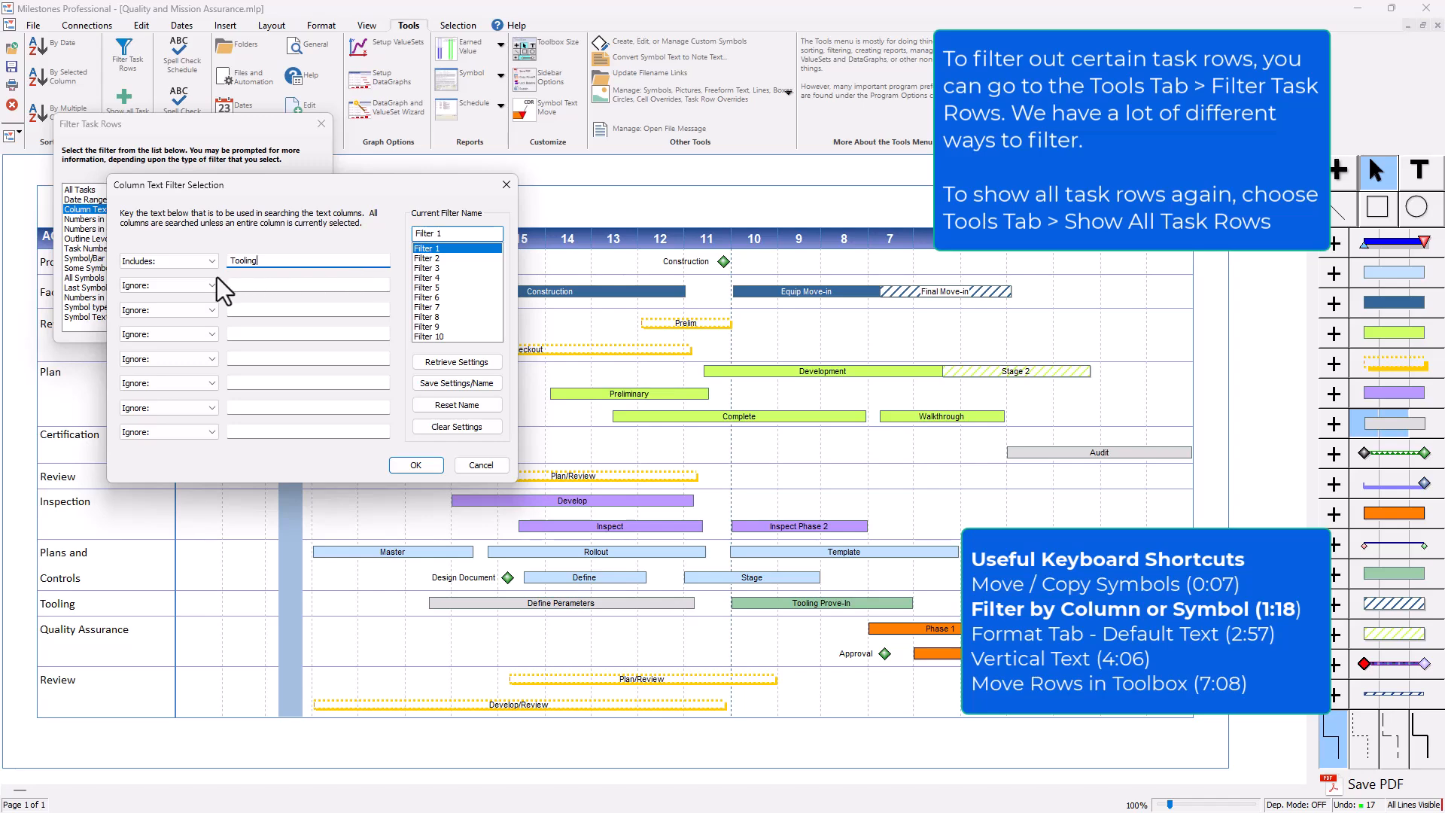
left_click(429, 467)
left_click(700, 461)
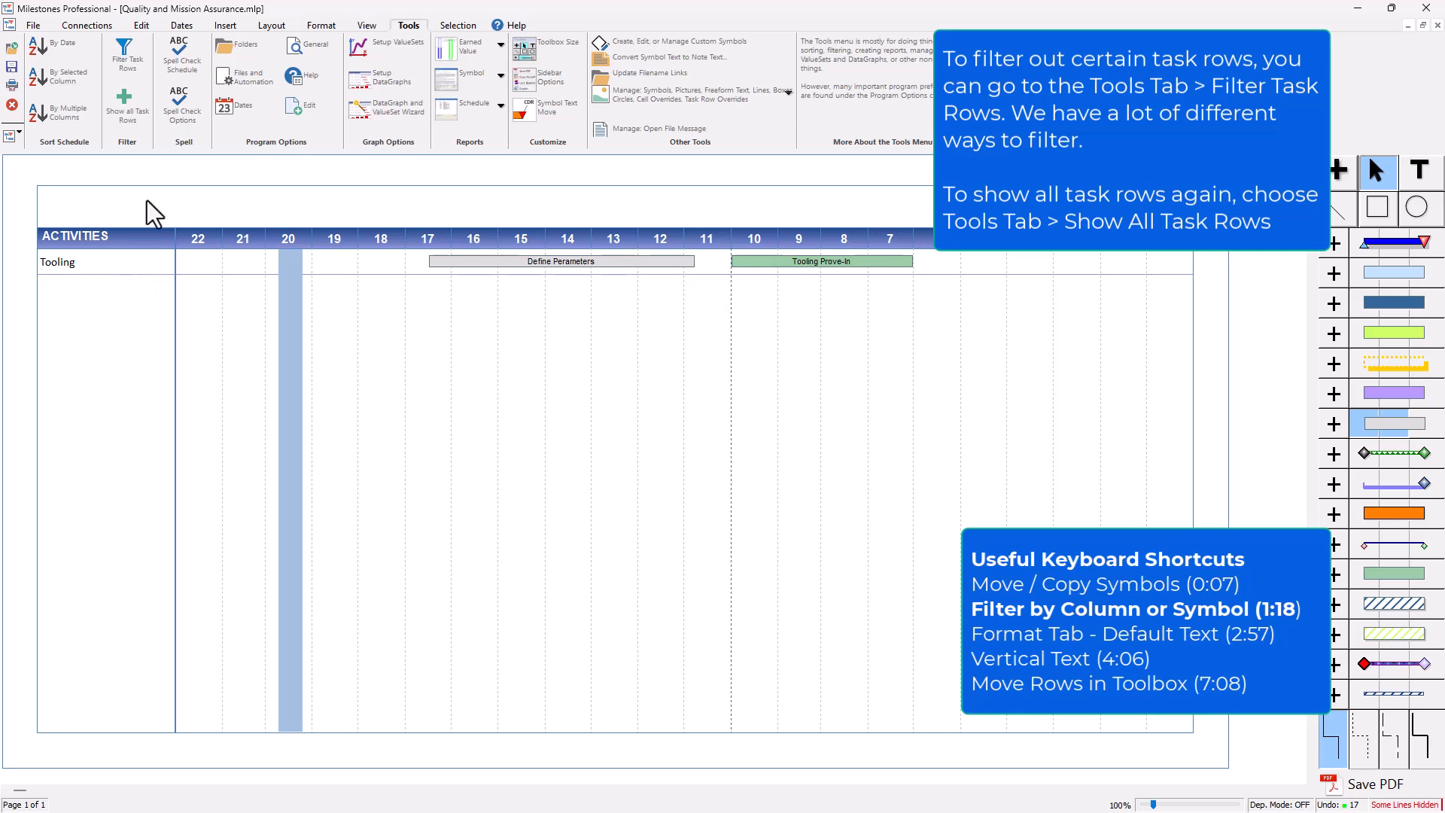
- Clear the column text filter by showing all task rows
left_click(139, 26)
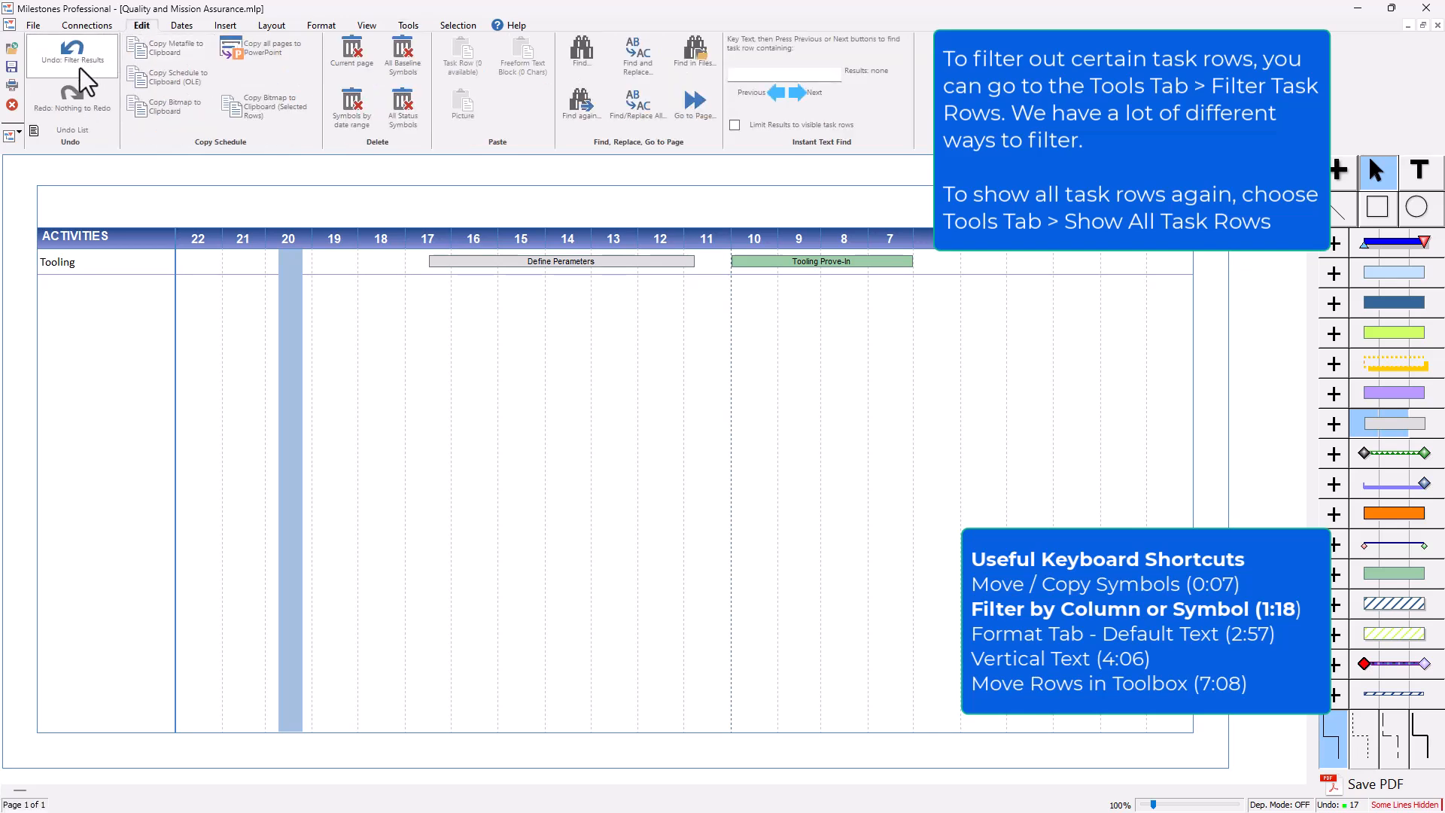
left_click(409, 27)
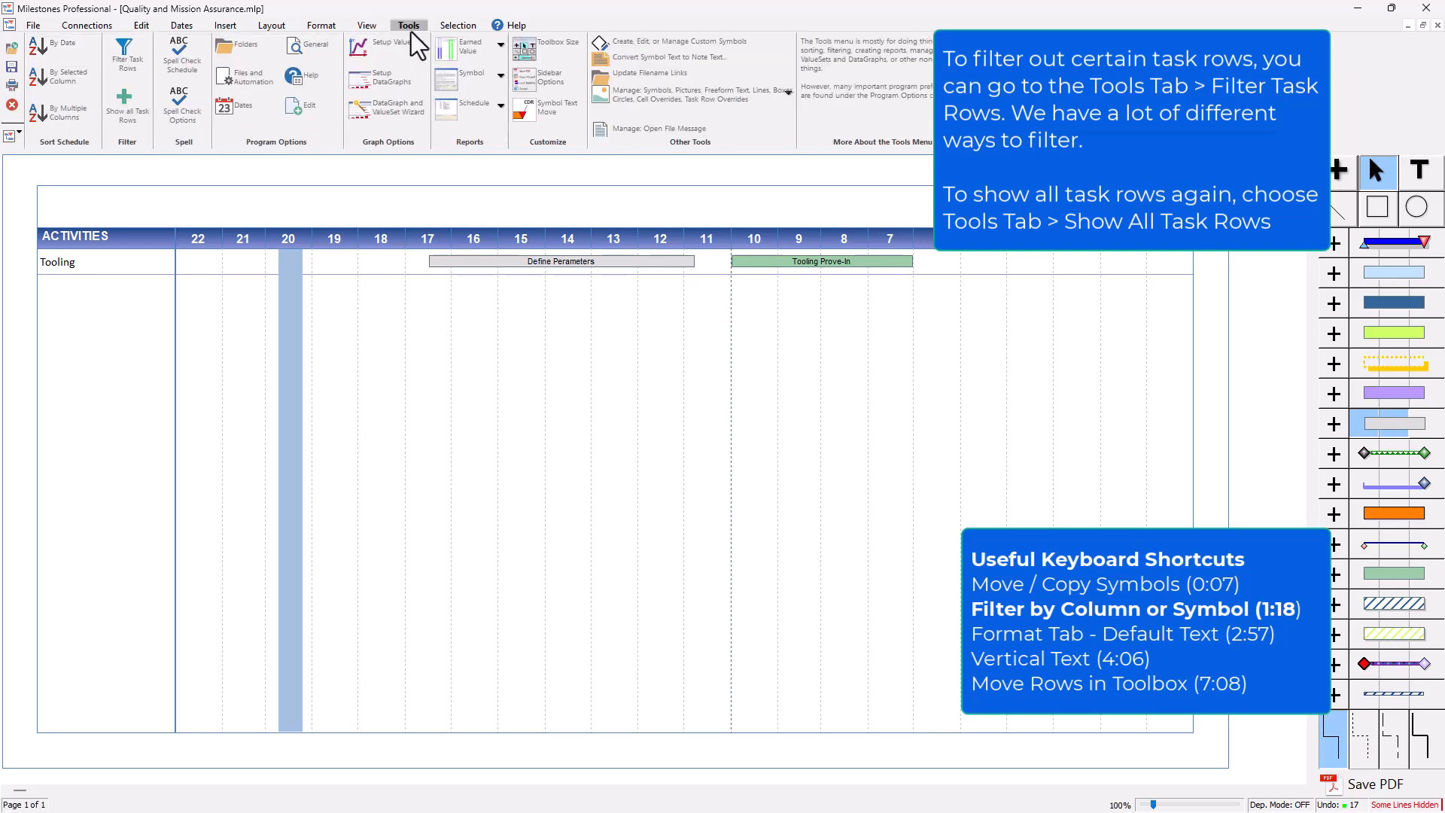
left_click(130, 113)
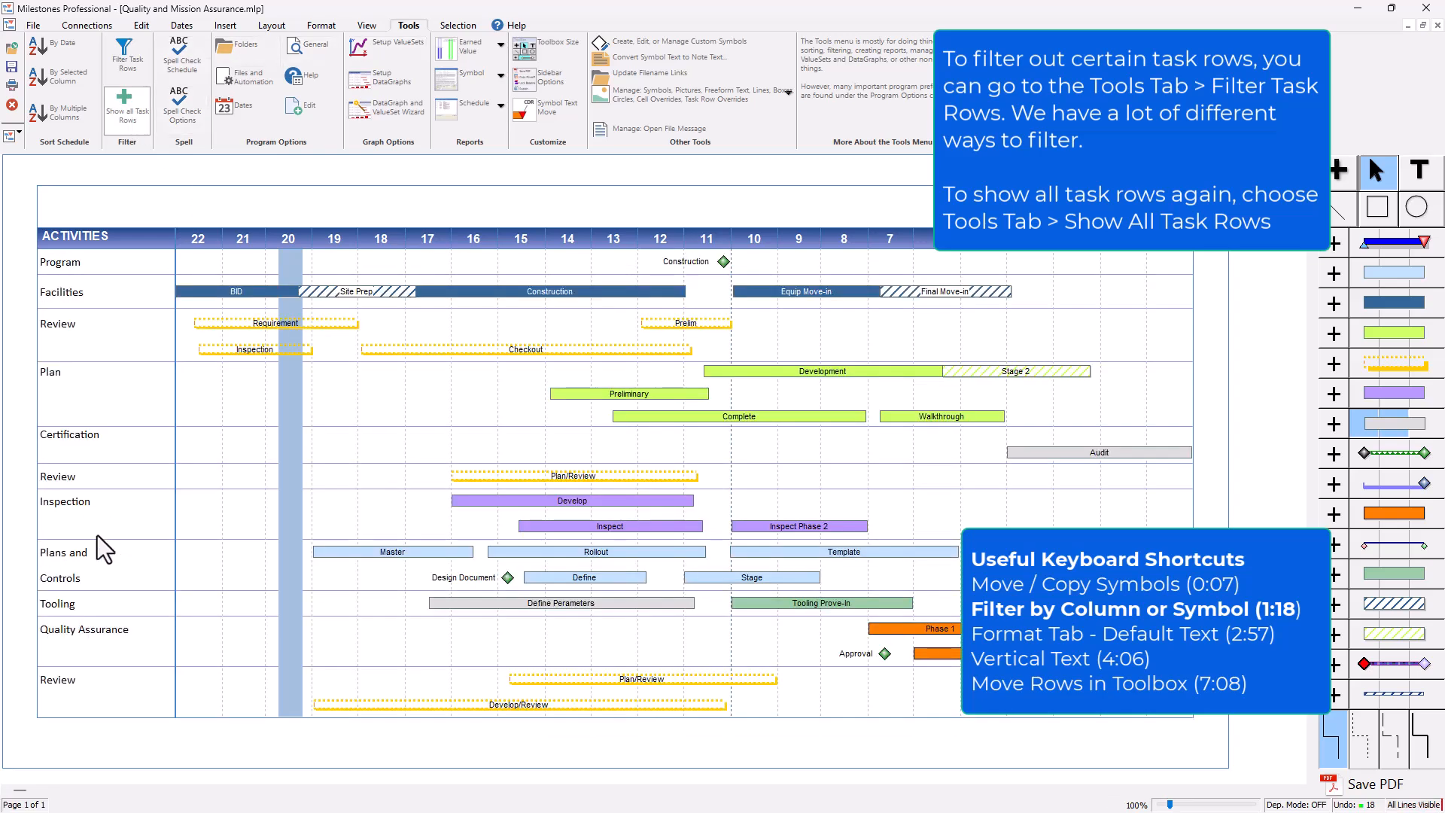
- Filter the task rows by symbol type to those with at least one green diamond, and show all task rows again
left_click(134, 74)
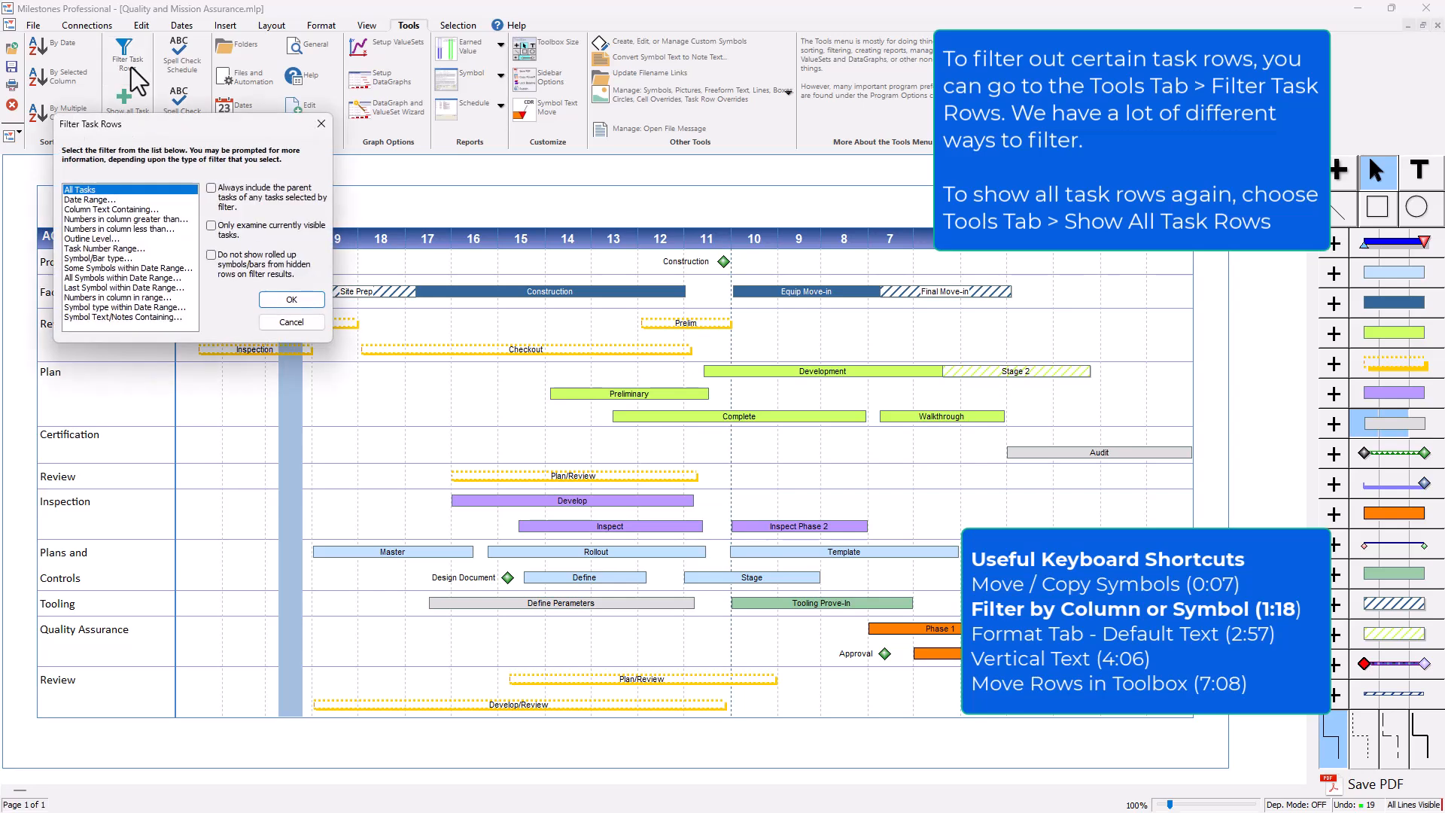
double_click(112, 259)
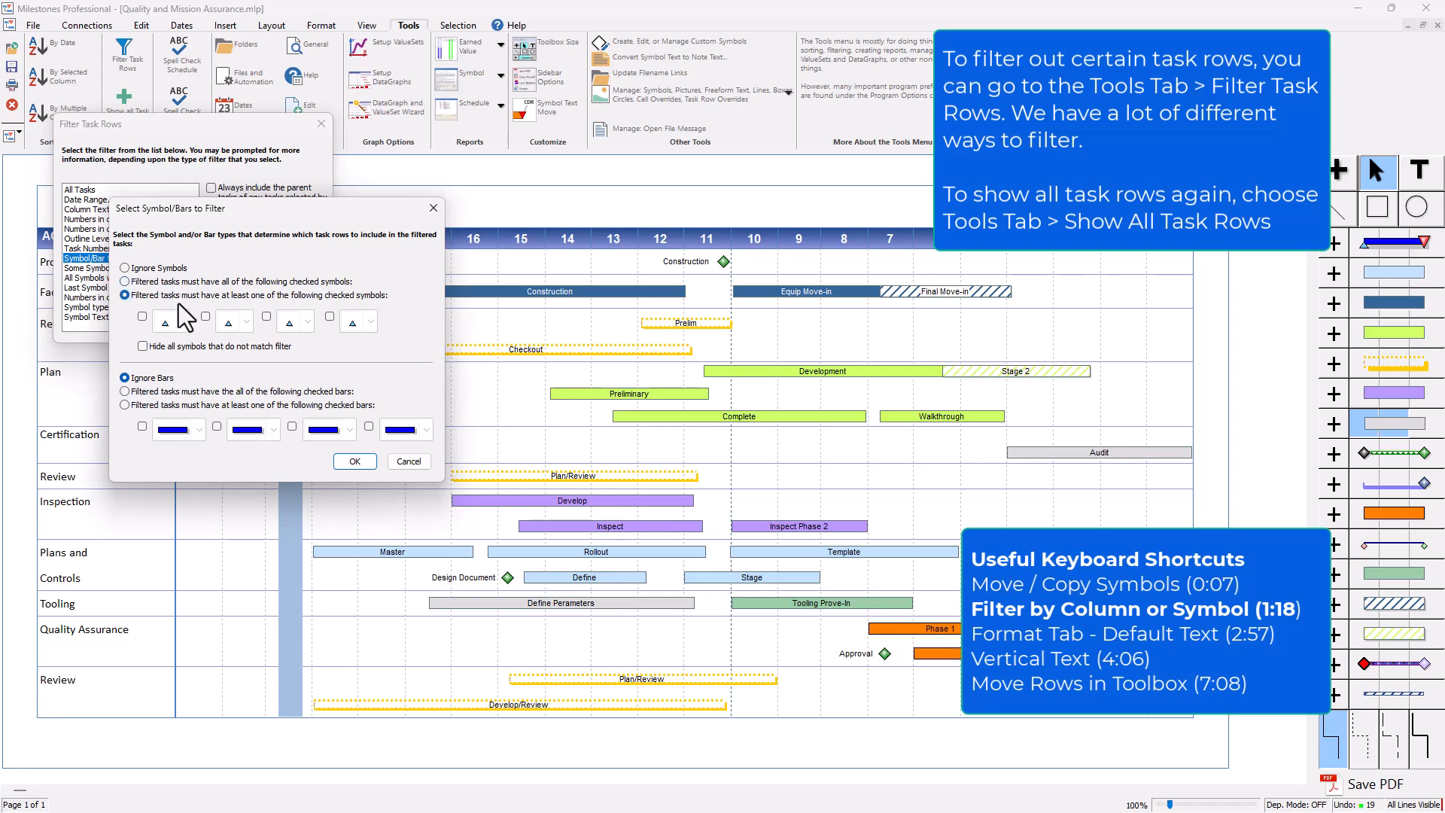
left_click(142, 316)
left_click(183, 321)
left_click_drag(185, 355, 185, 397)
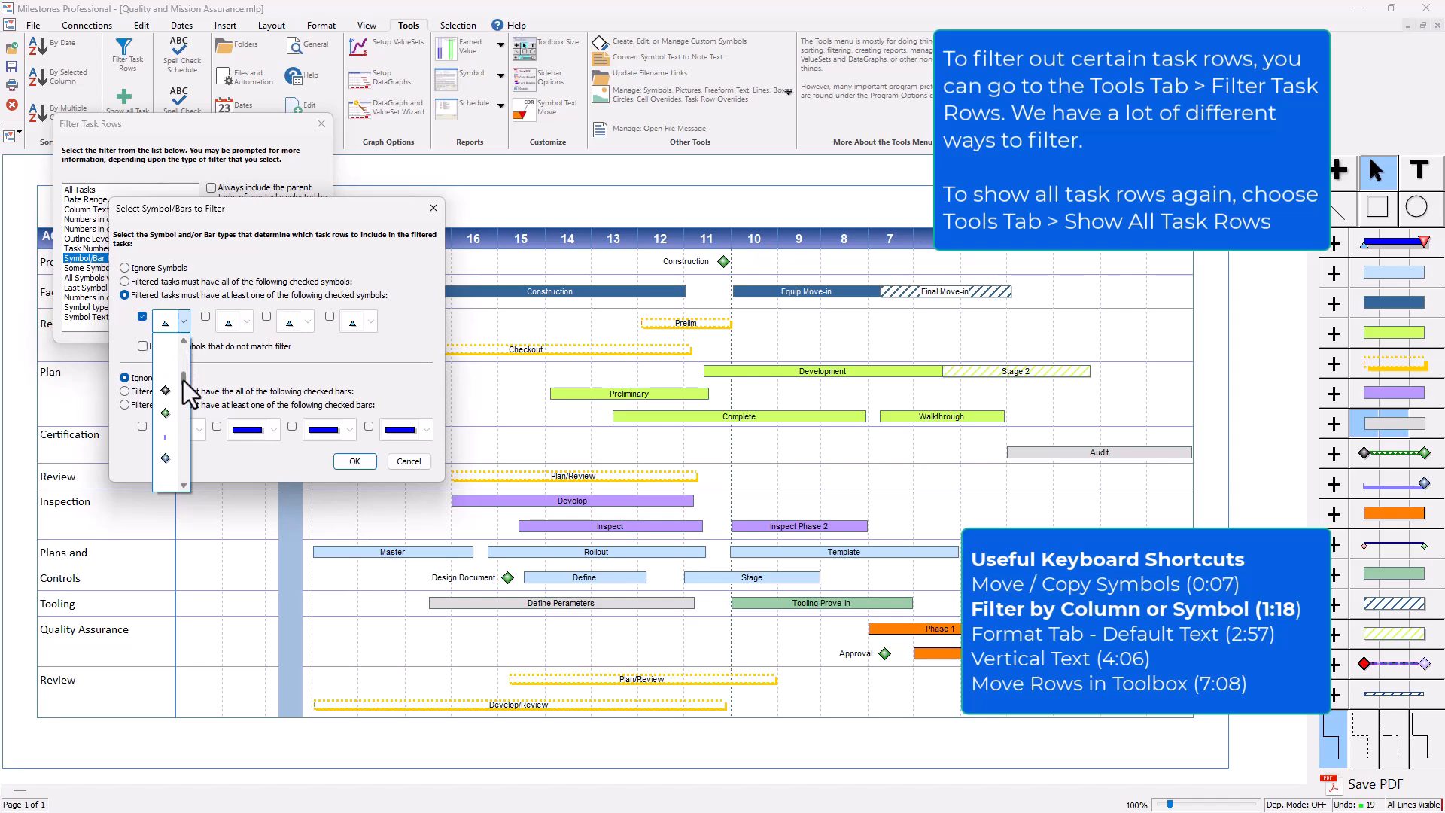
left_click(167, 425)
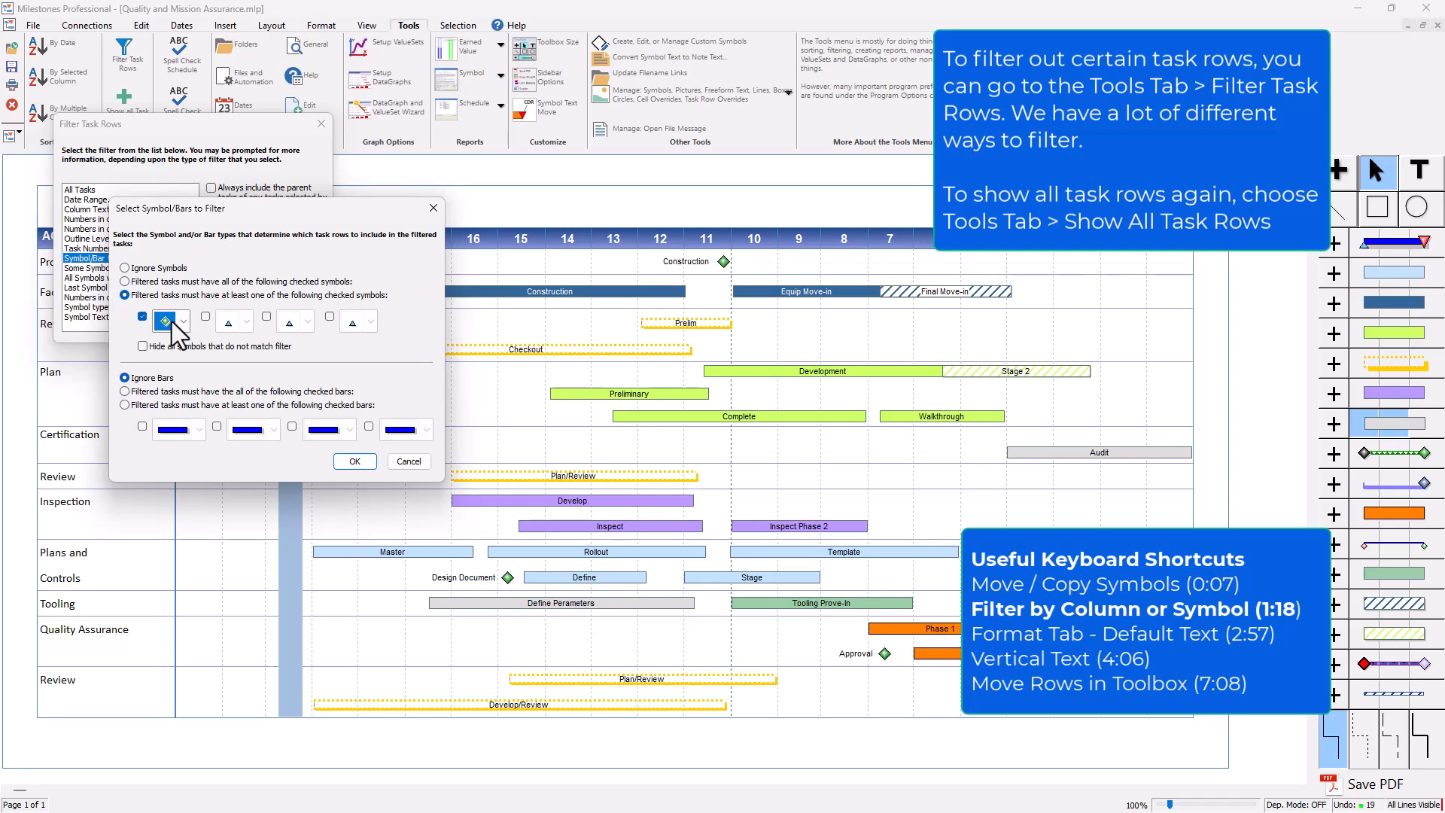
left_click(354, 461)
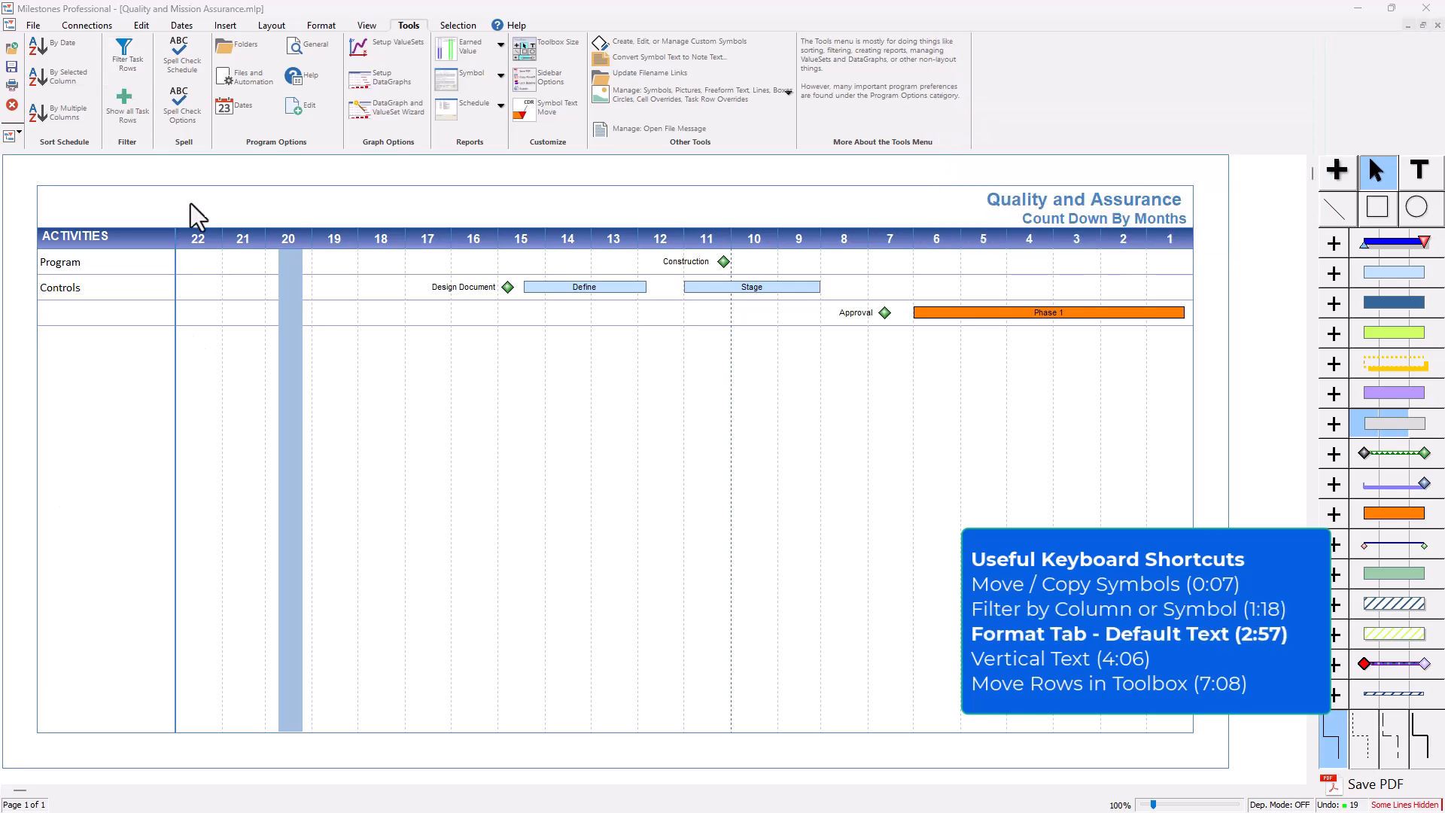
left_click(136, 119)
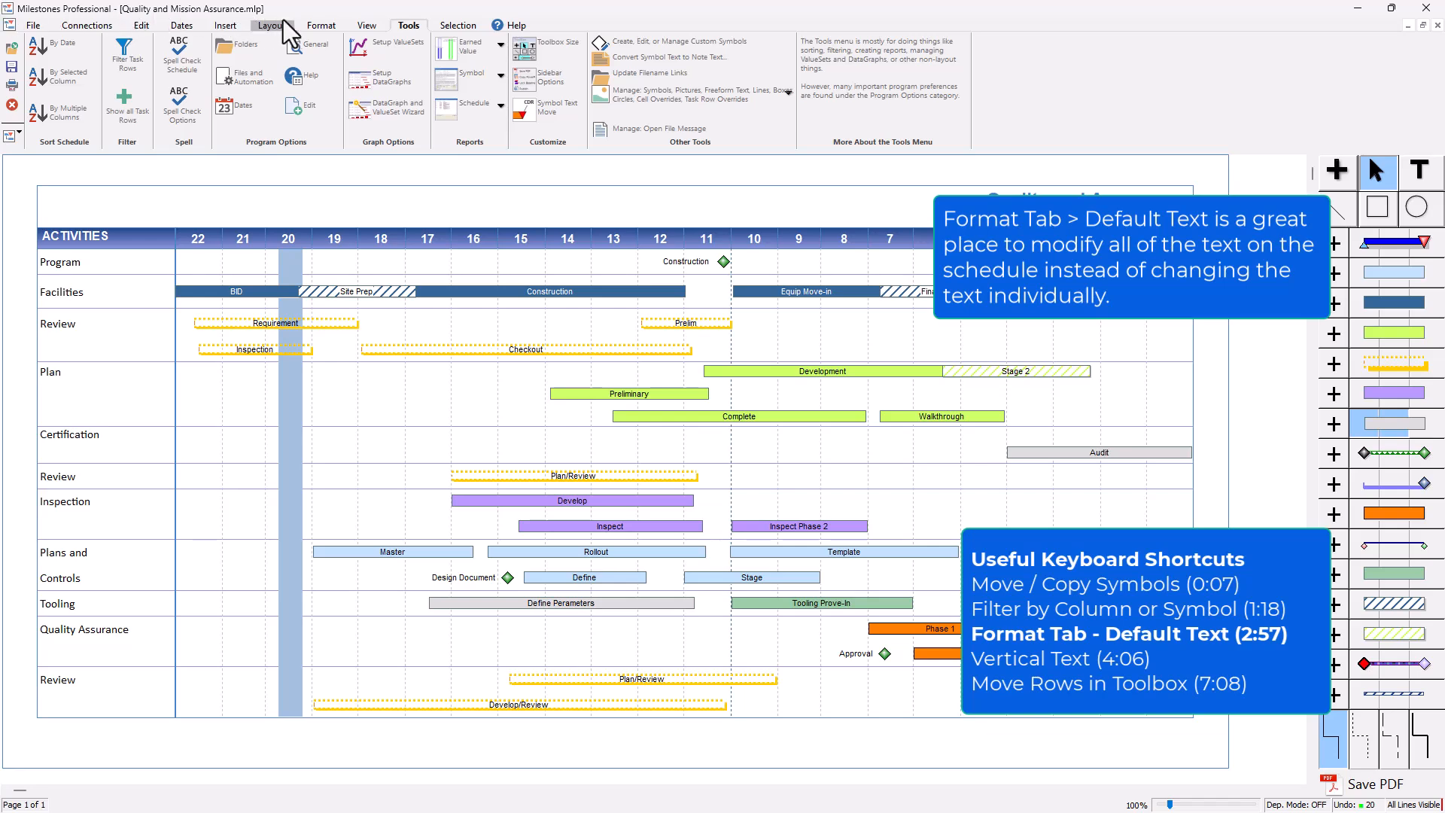
- Make the default font for symbol text and dates bold across the schedule
left_click(323, 27)
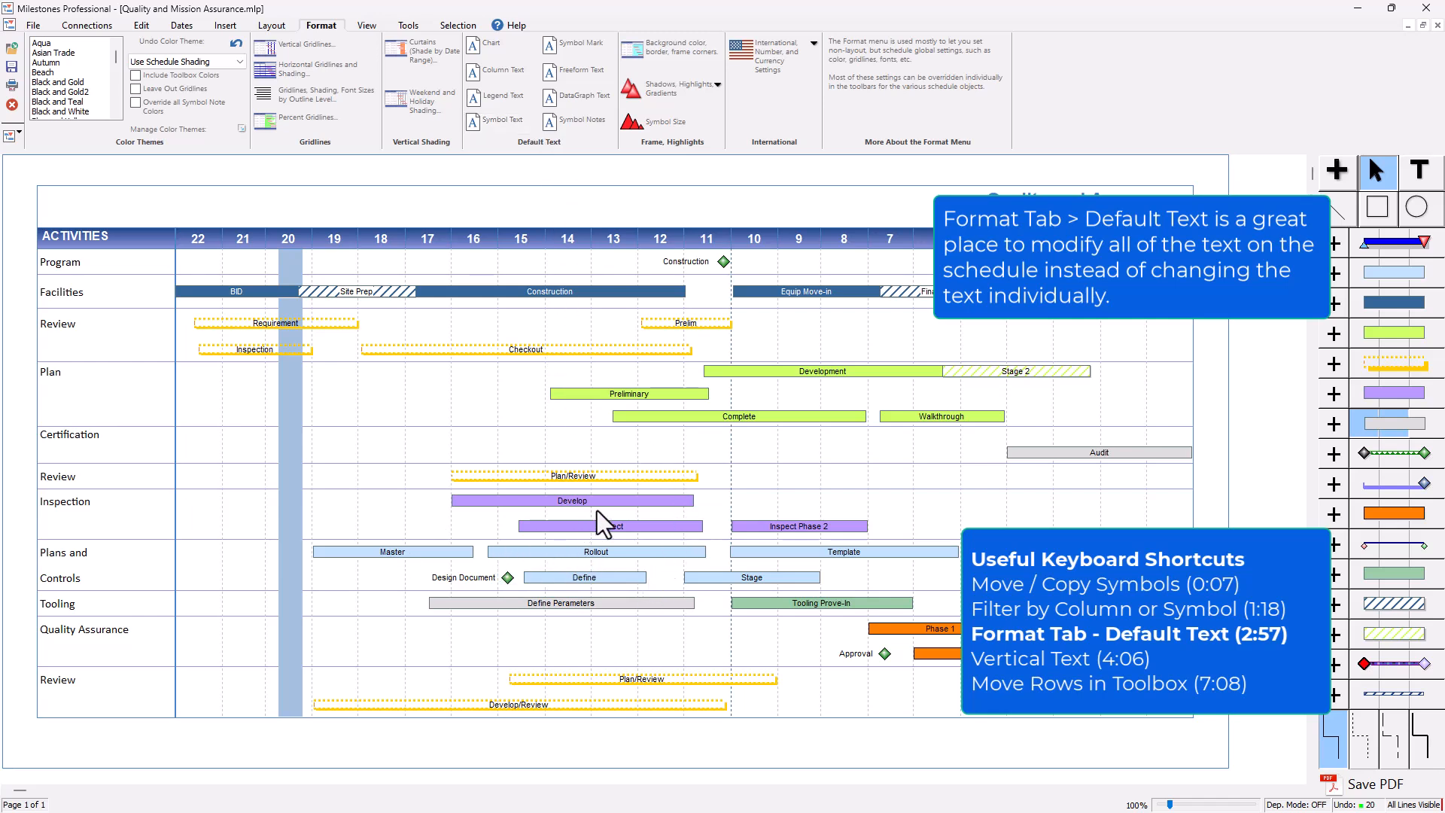
left_click(500, 129)
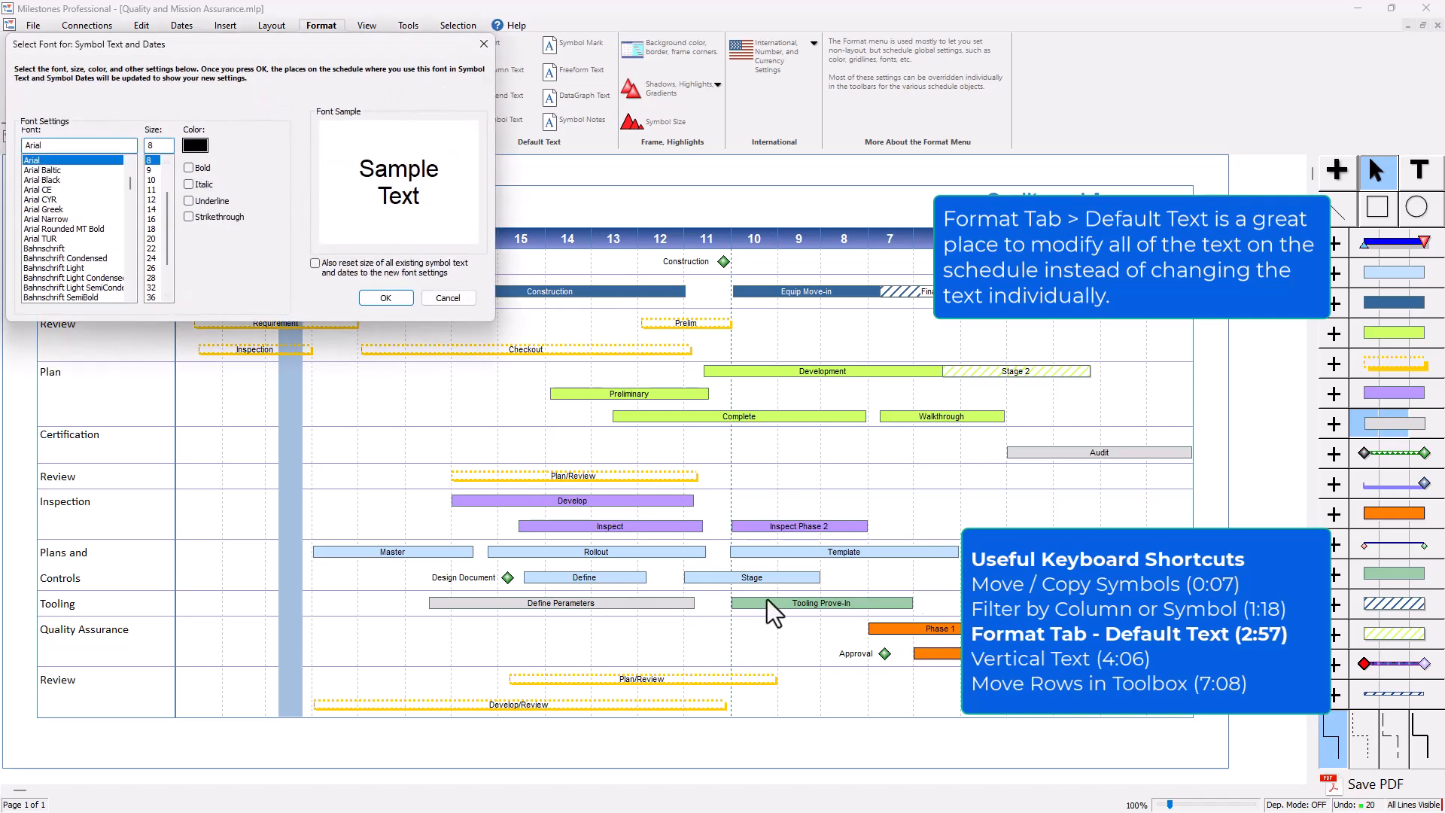
left_click(189, 167)
left_click_drag(260, 43, 262, 218)
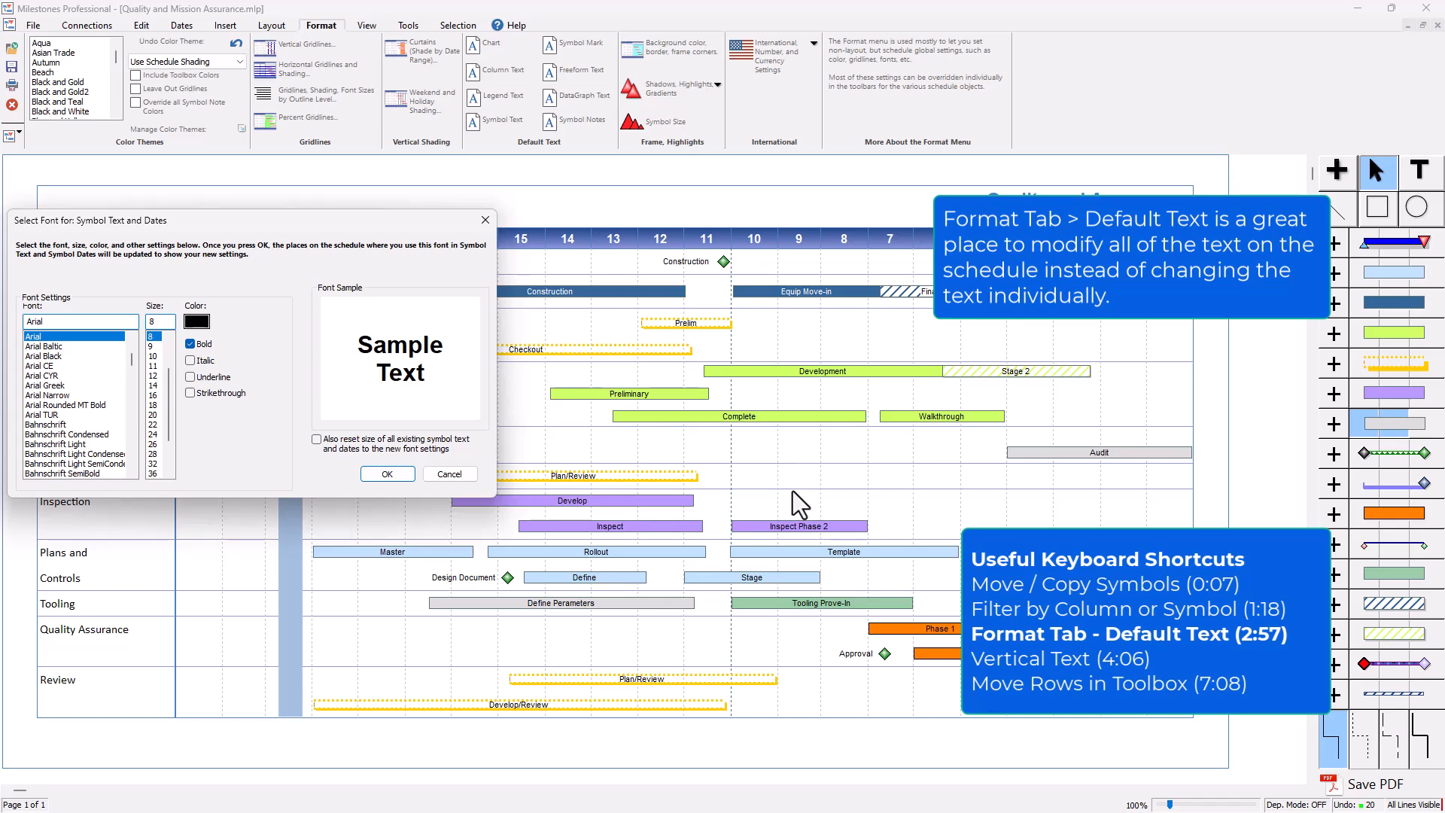
left_click(387, 474)
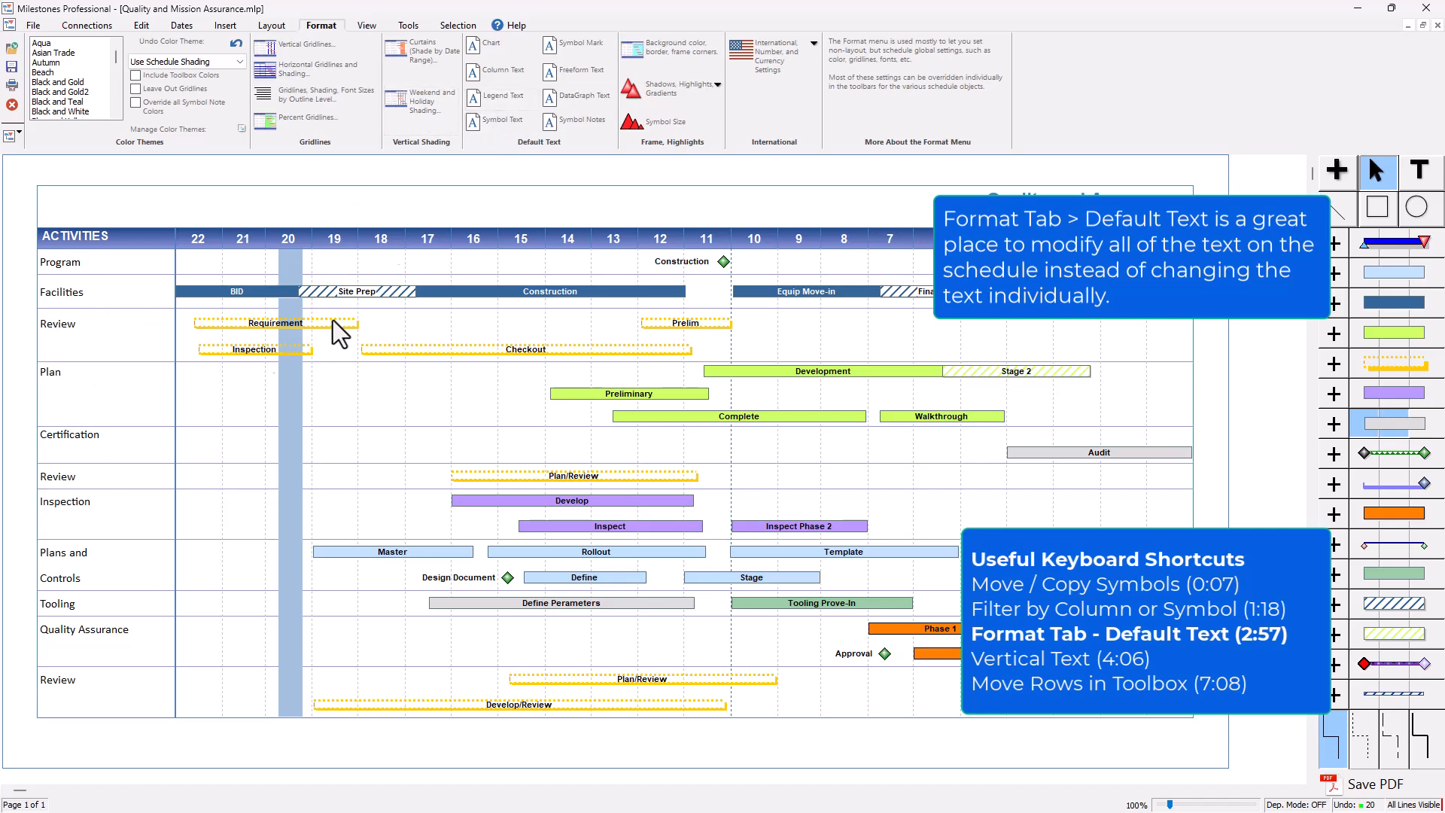
- Set the default column text font size to 14
left_click(503, 71)
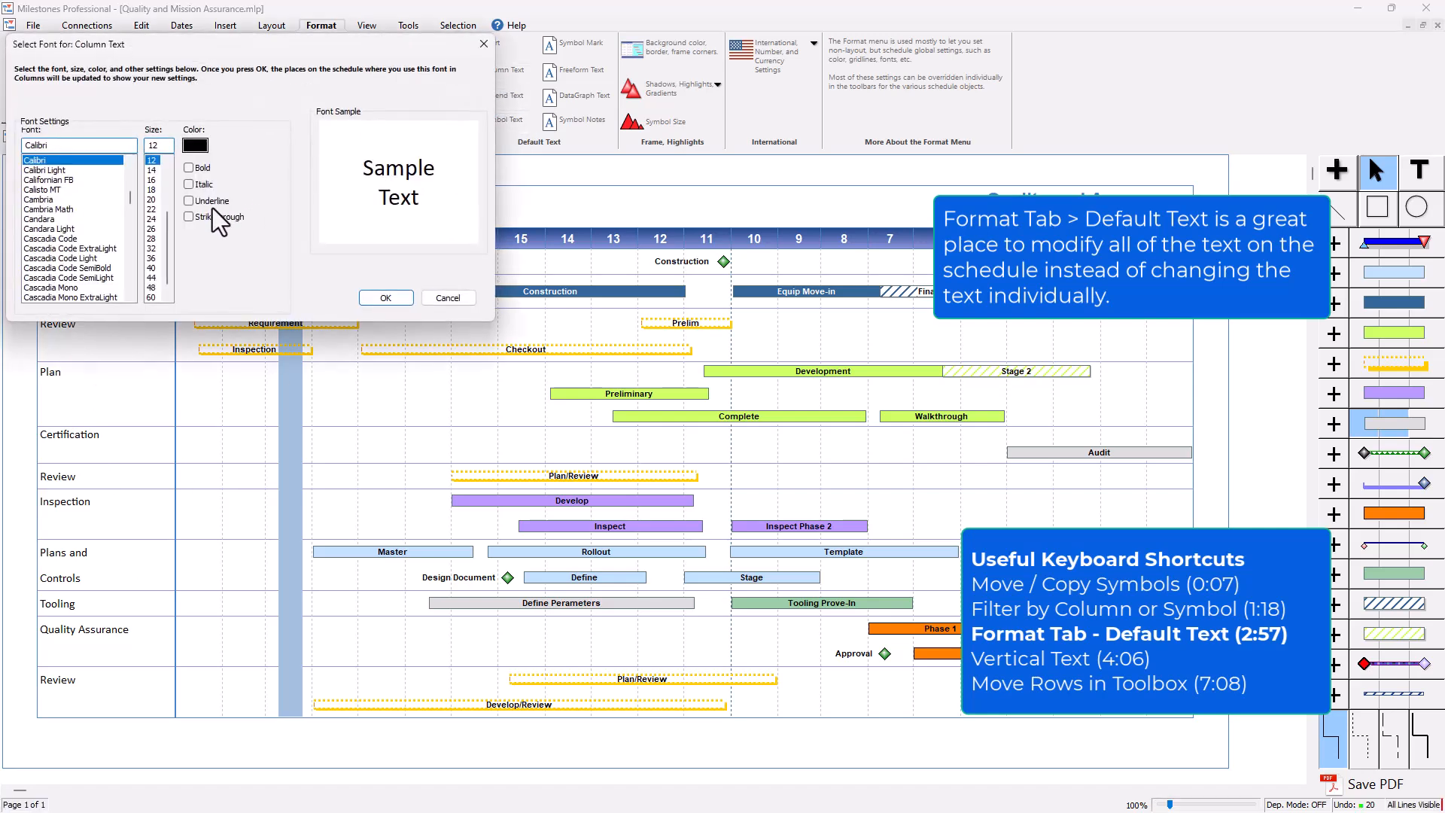
left_click(153, 169)
left_click(386, 298)
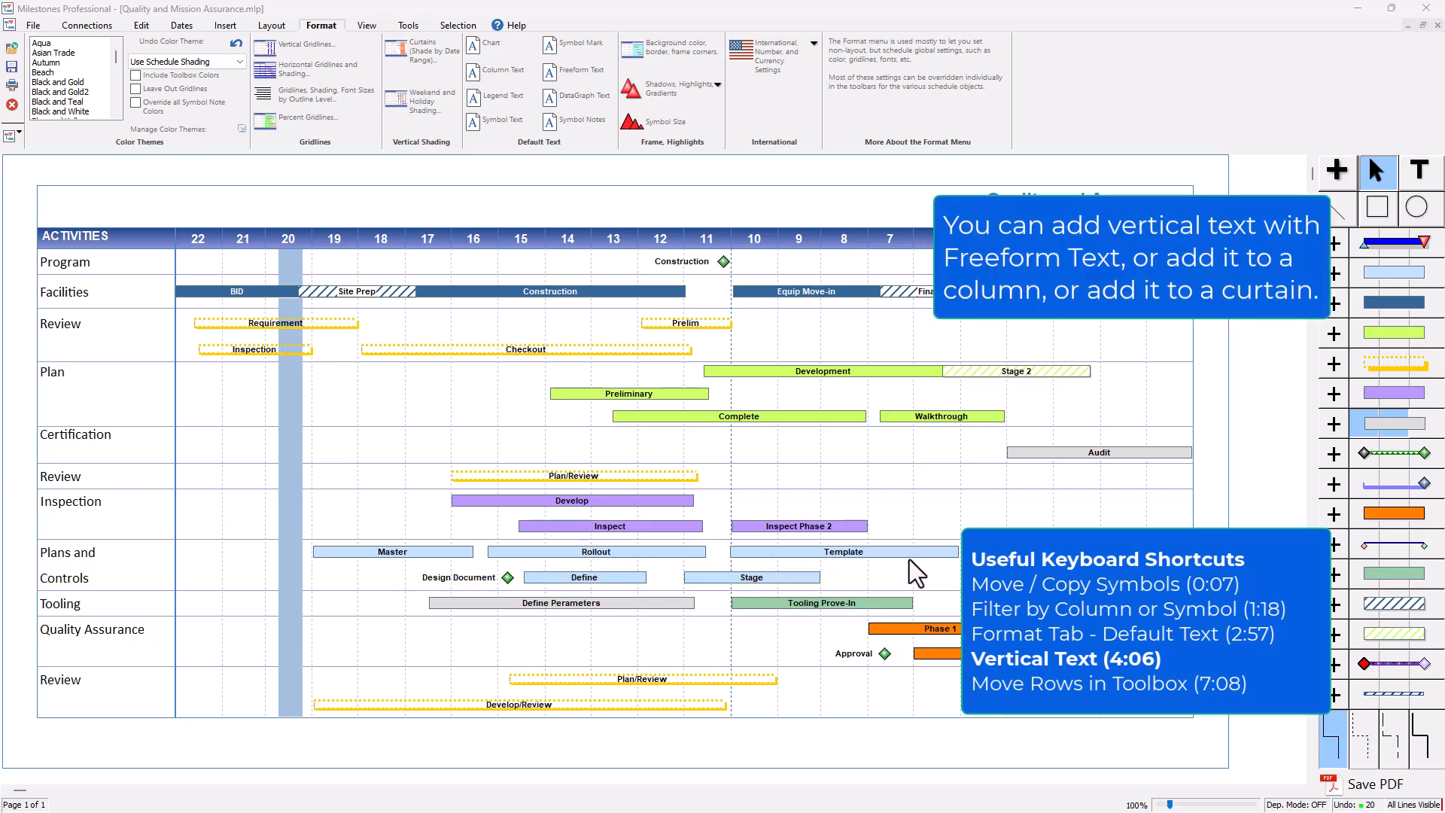
- Add a freeform text object reading "Freeform Text" in the Plan row of the schedule
left_click(1421, 173)
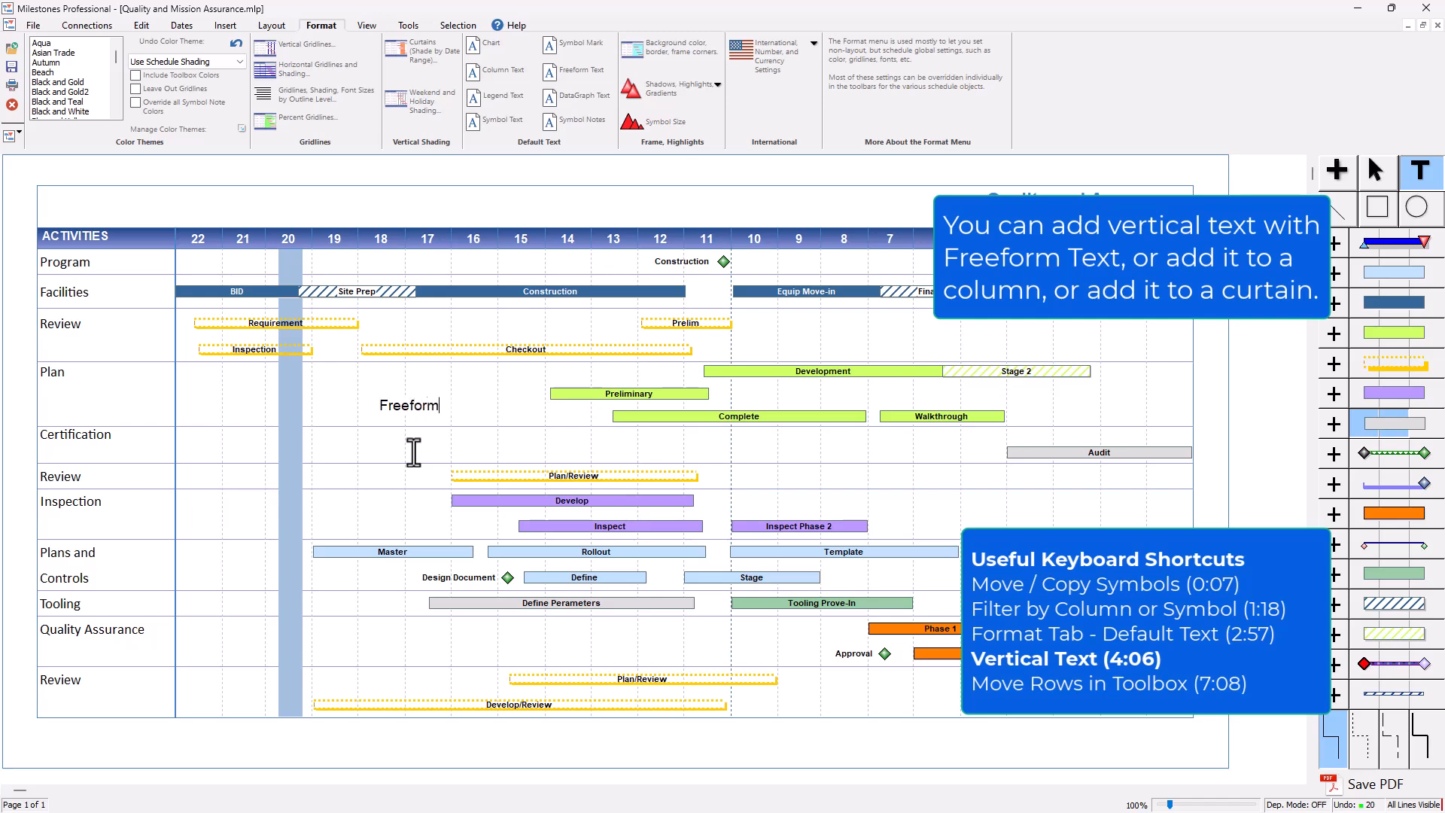
type("t")
left_click(1375, 170)
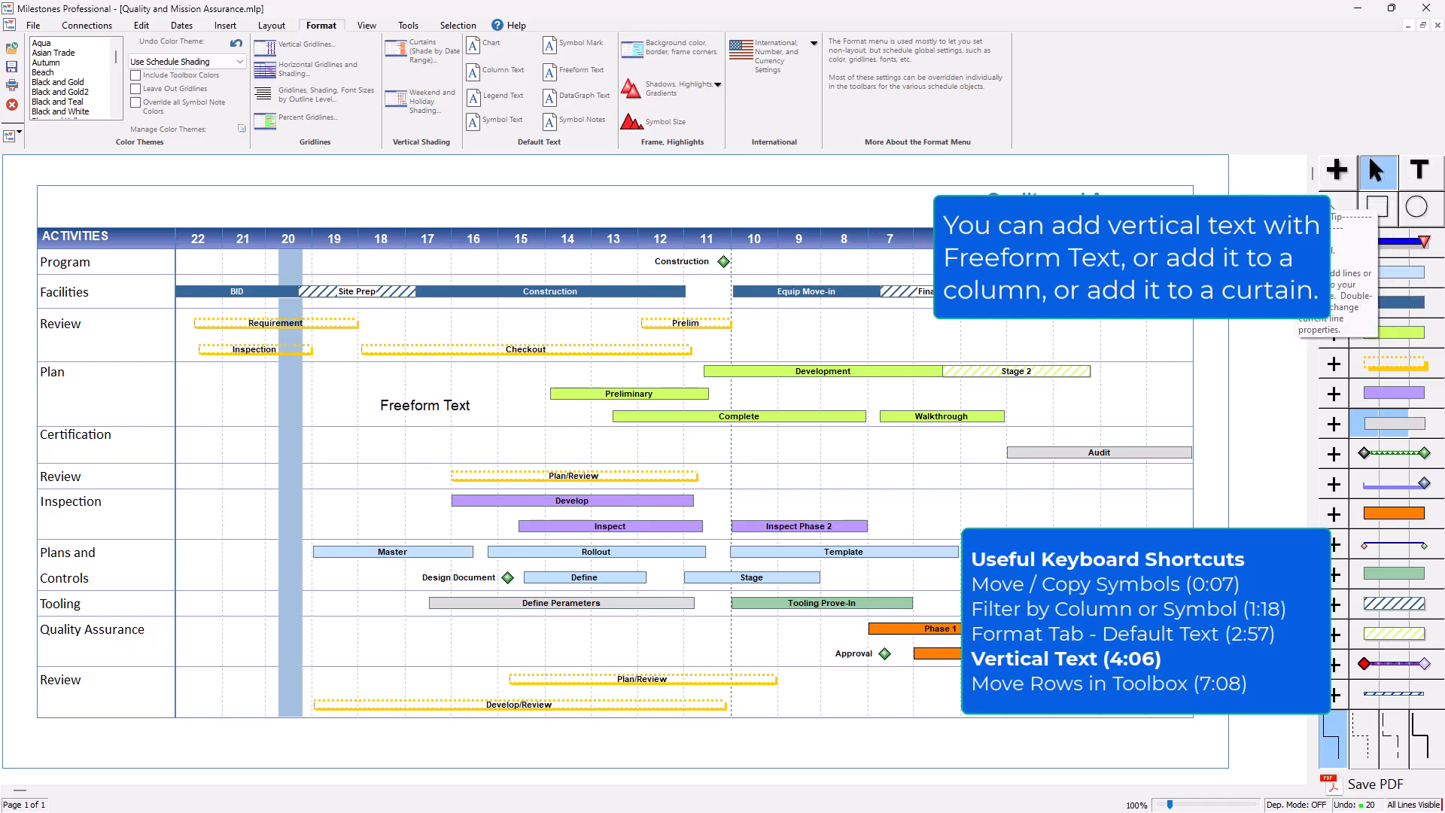
- Rotate the "Freeform Text" object to a 90 degree angle
left_click(398, 409)
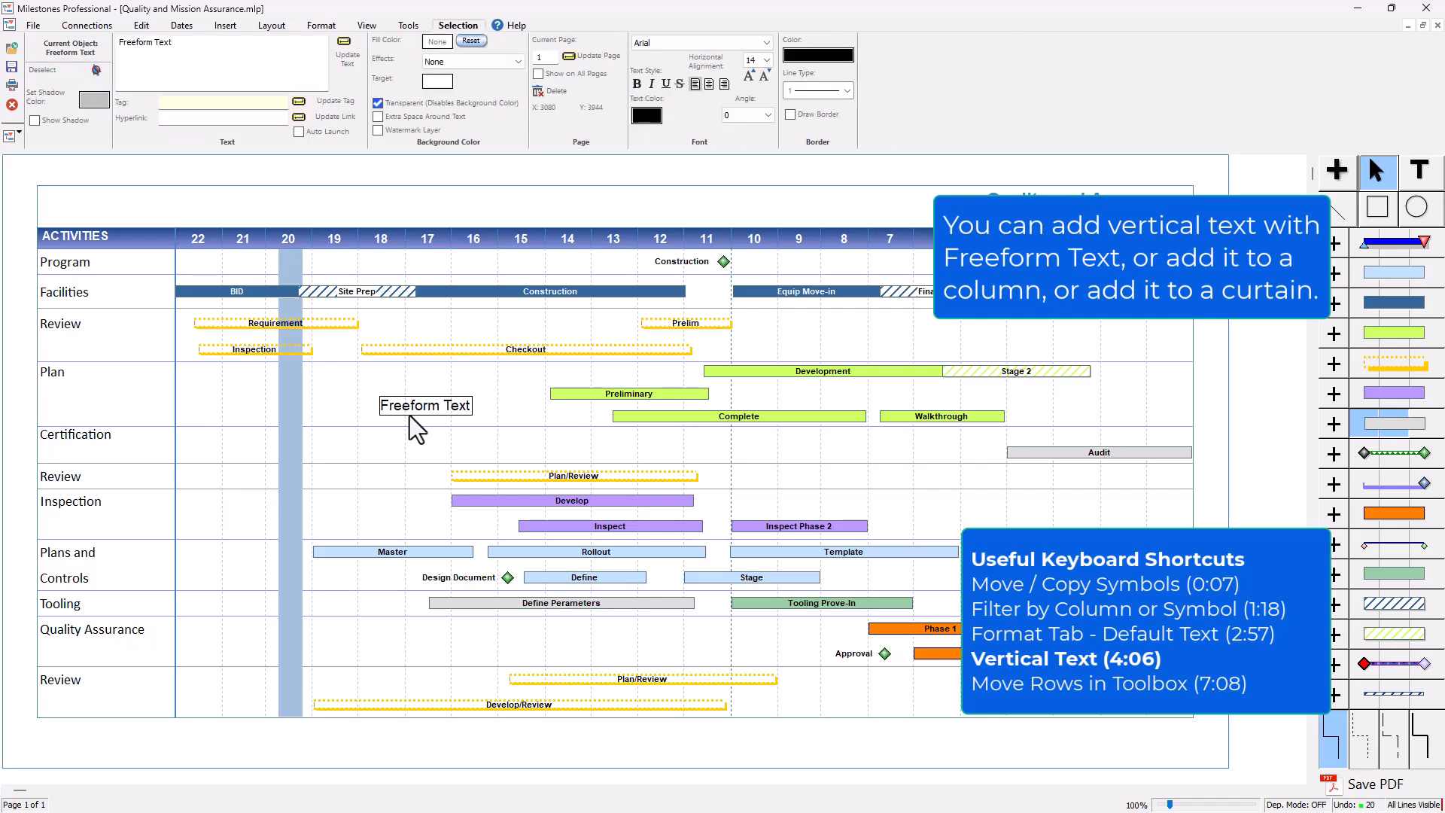
left_click(749, 115)
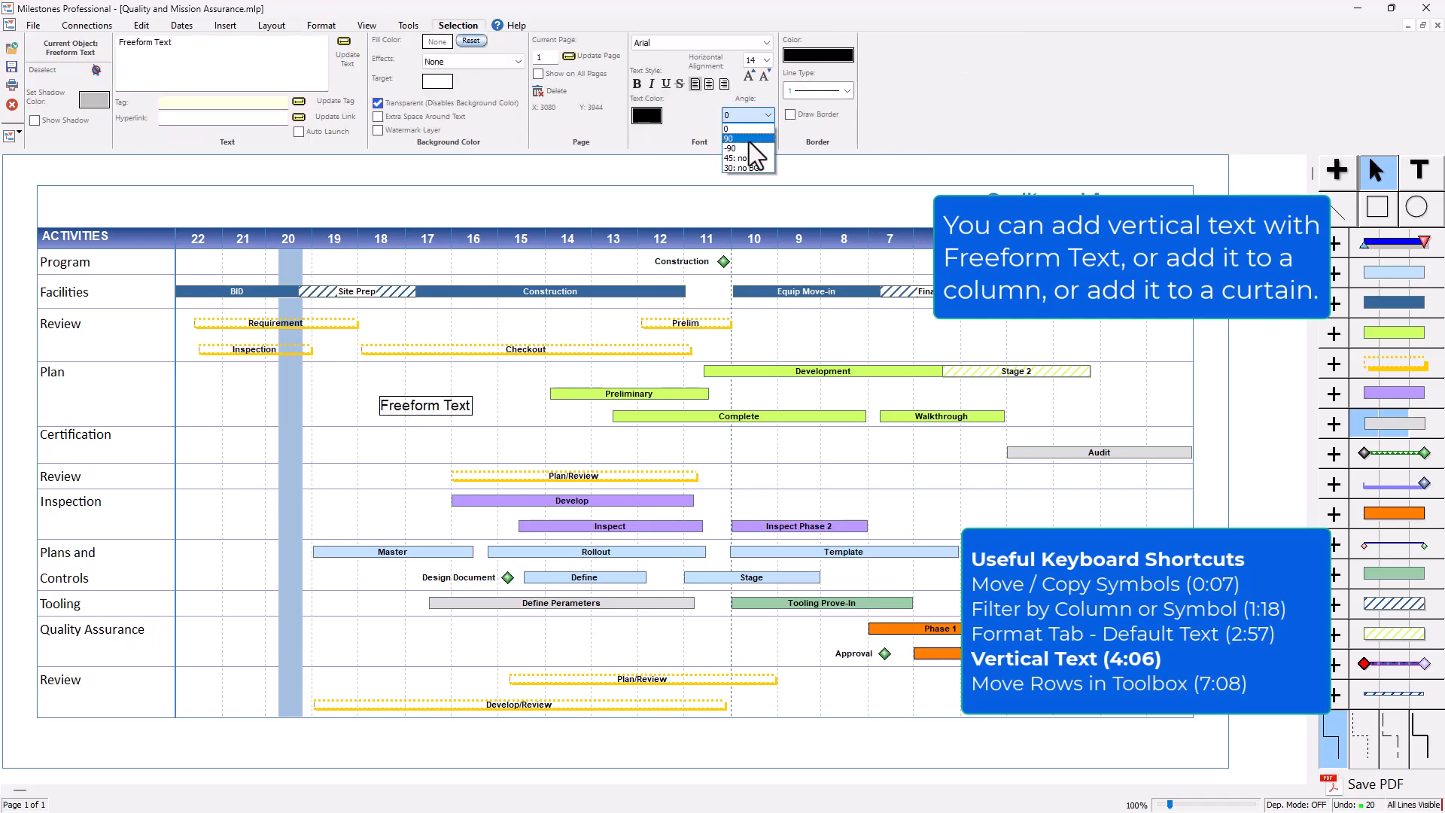
left_click(750, 140)
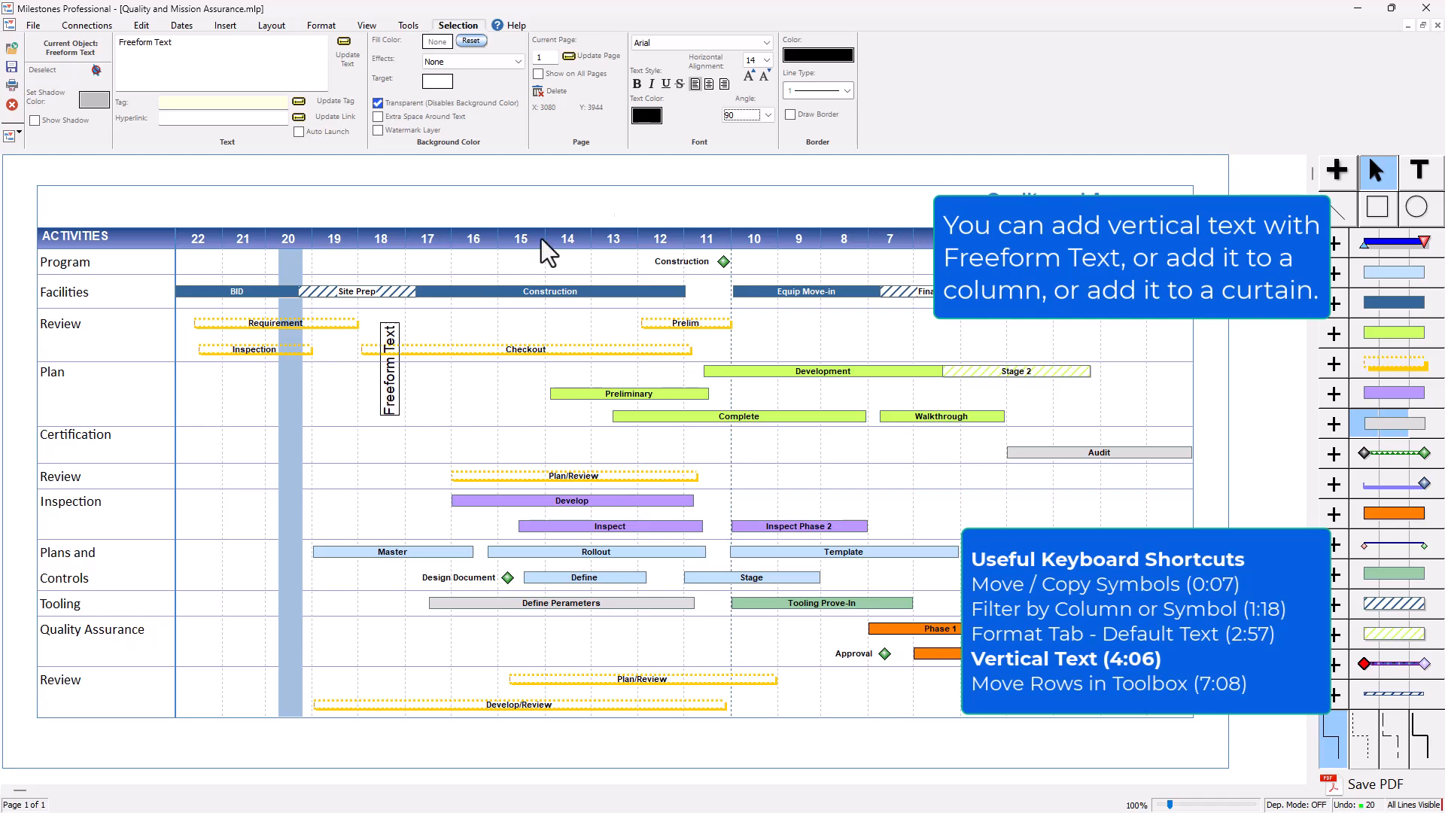
- Try a -90 degree angle on the "Freeform Text" object, and set it back to 90
left_click(742, 116)
left_click(748, 149)
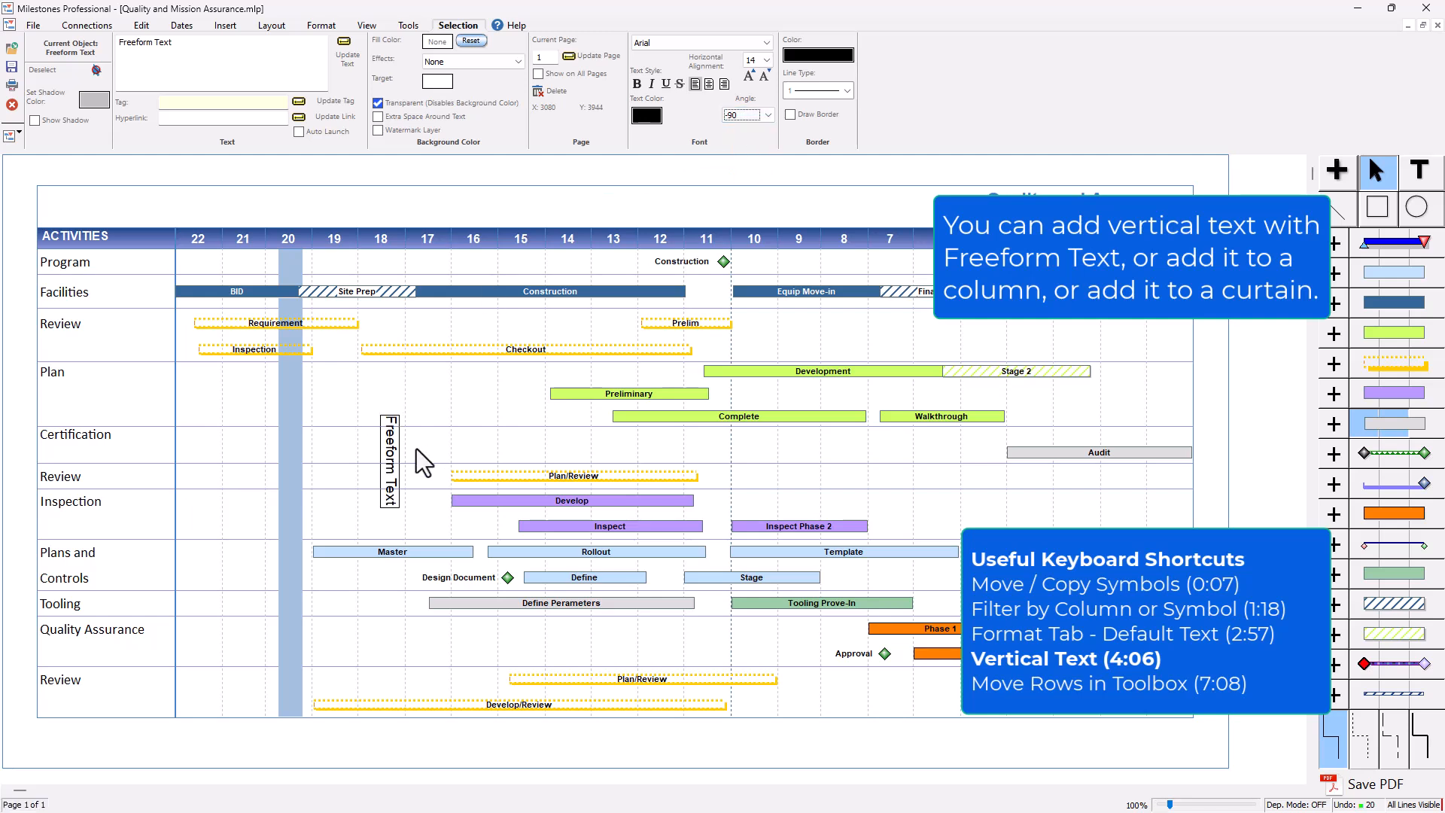
left_click(745, 116)
left_click(744, 139)
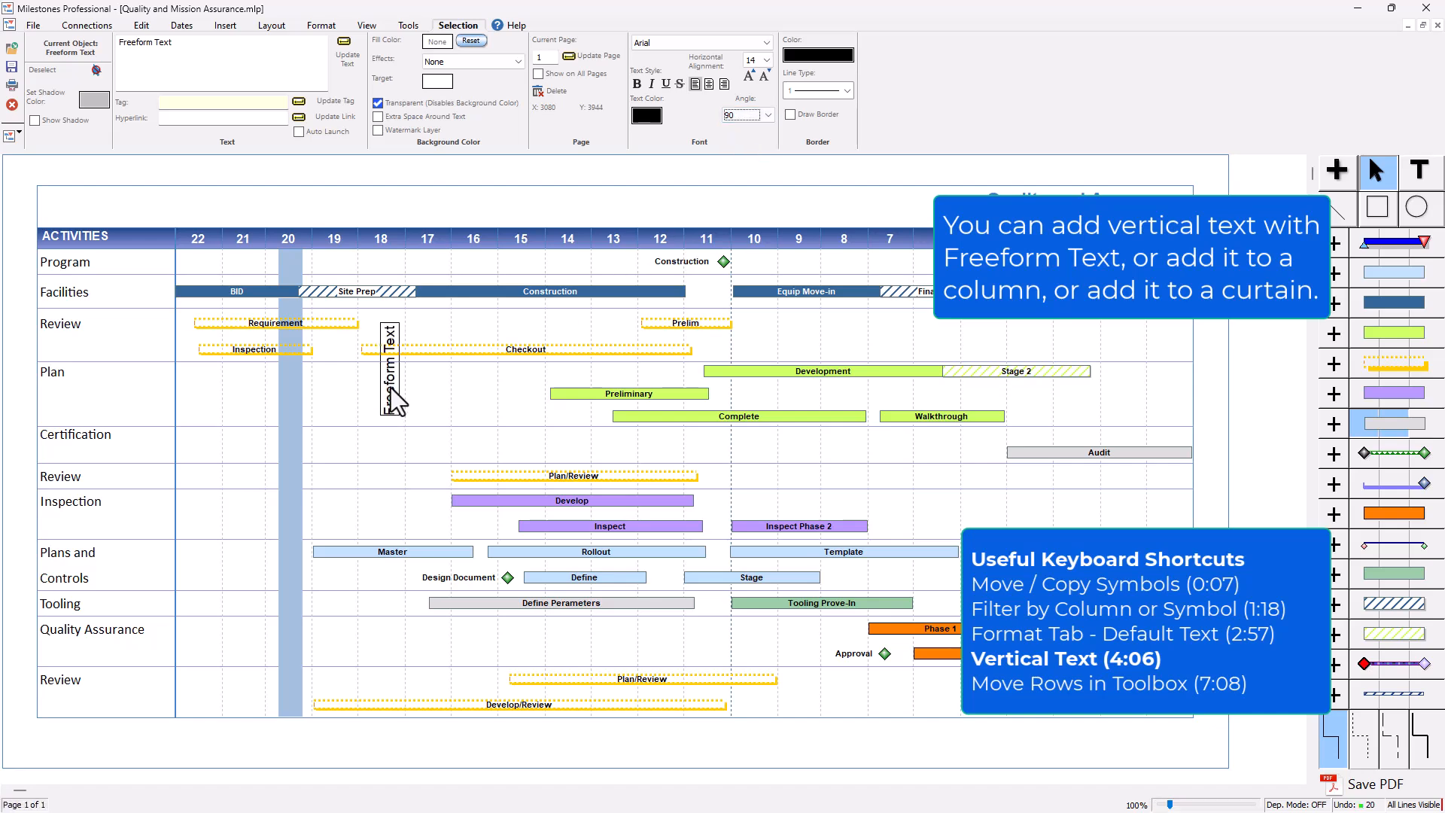
- Move the "Freeform Text" object slightly right and down, under date heading 17 and ending at the Certification row
left_click_drag(380, 455, 428, 445)
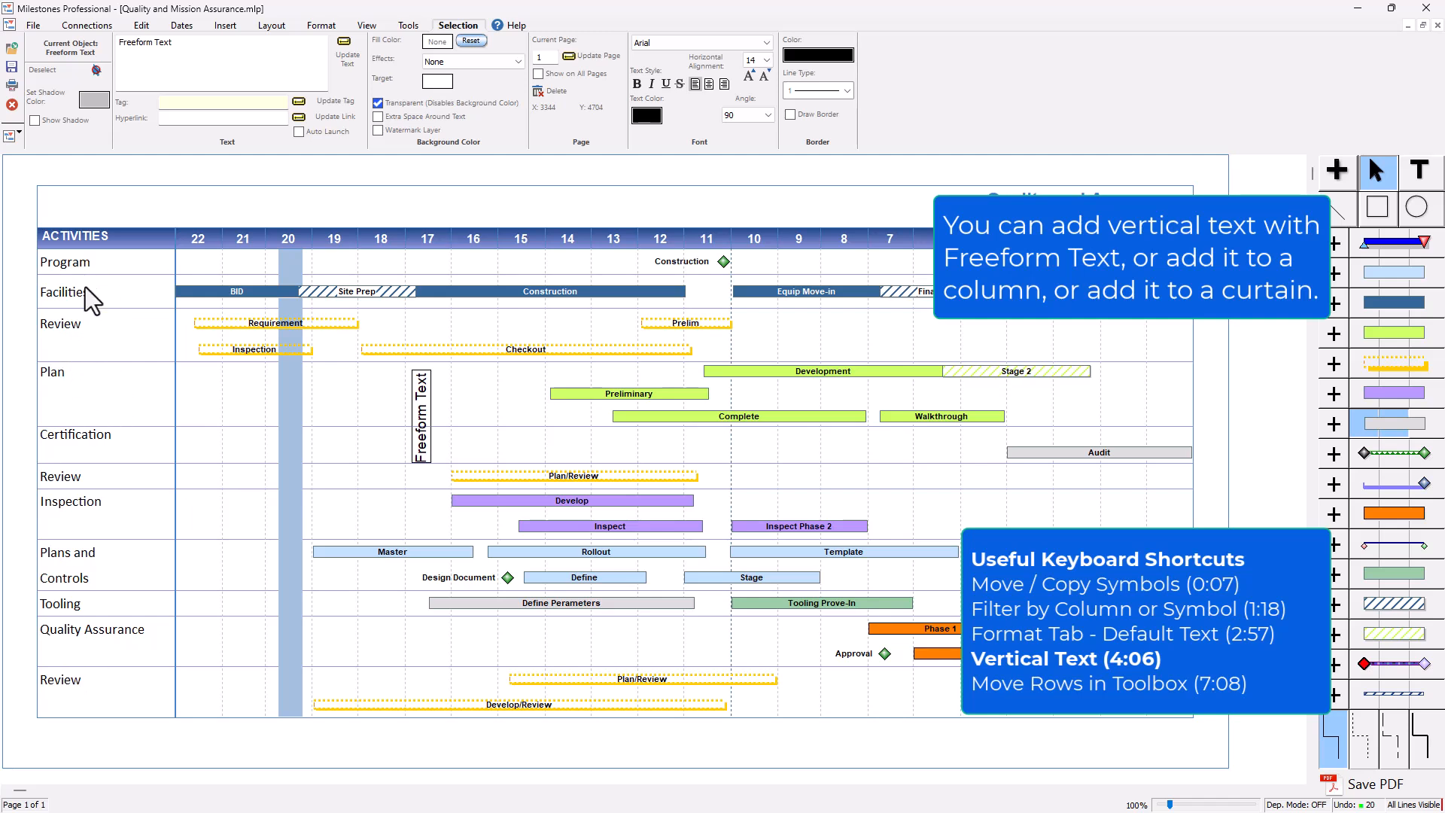
- Insert a text column between the Activities column and the schedule area, and narrow it to about half its width
left_click(237, 25)
left_click(339, 111)
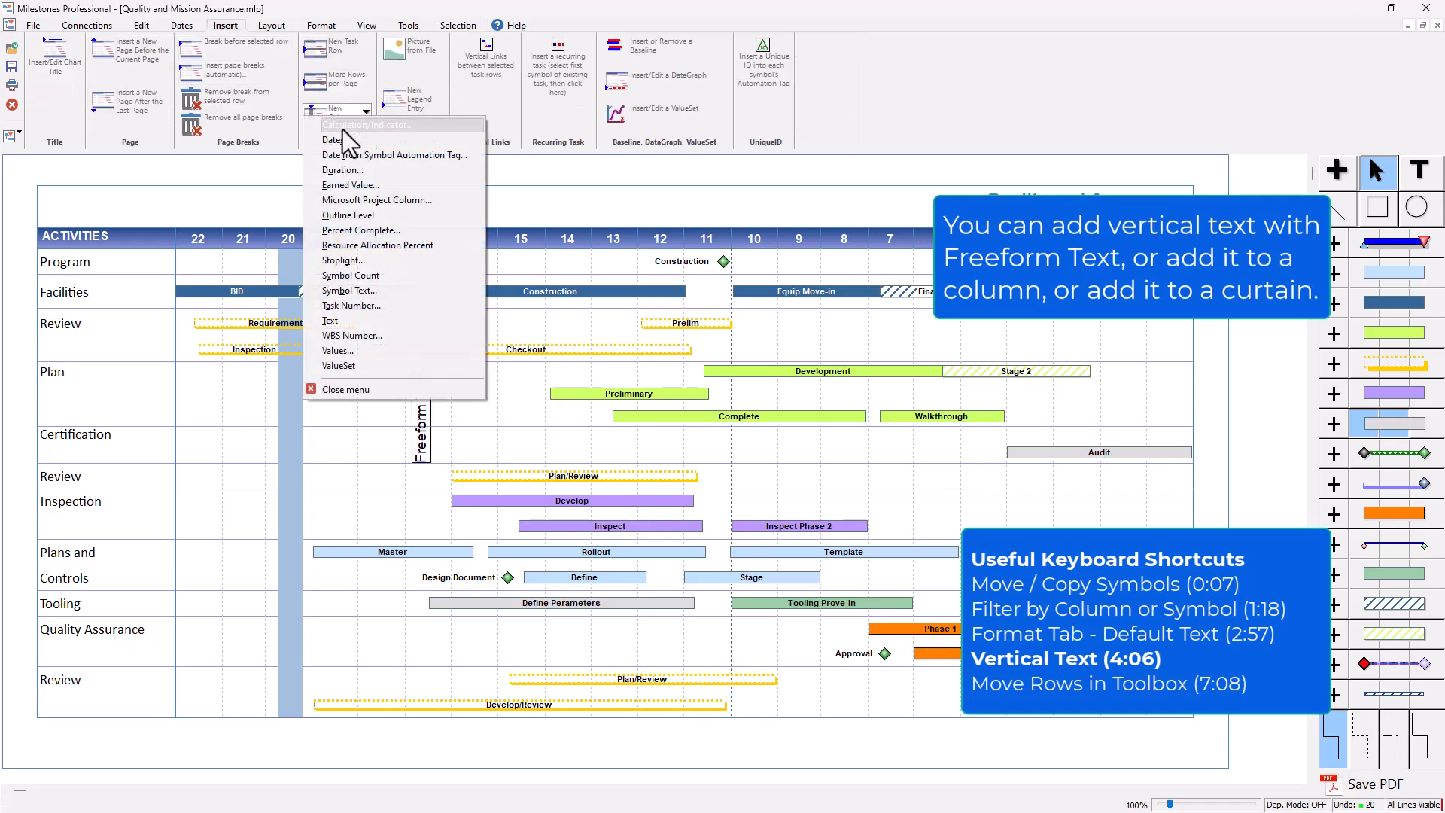
left_click(345, 323)
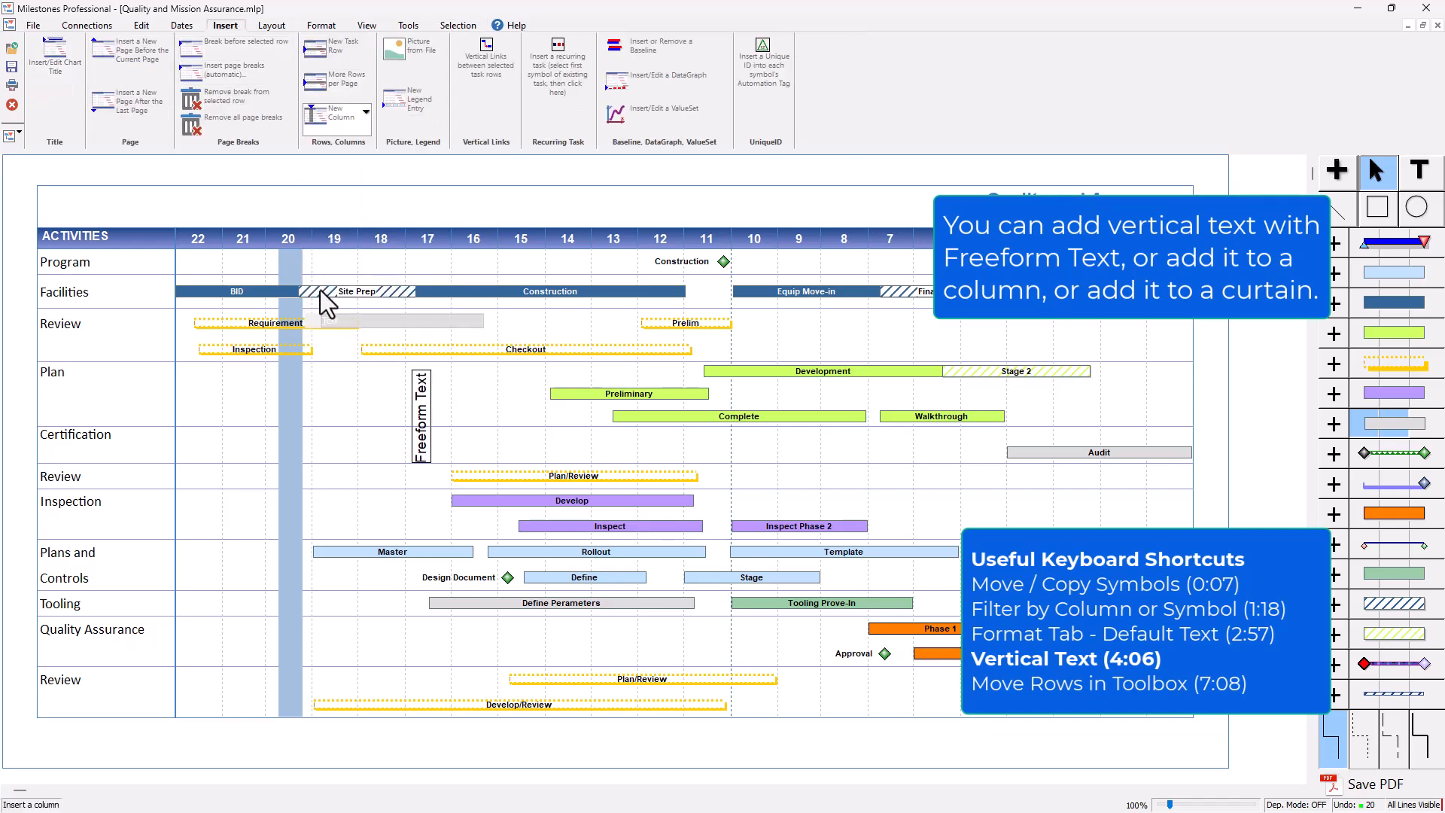
left_click(220, 237)
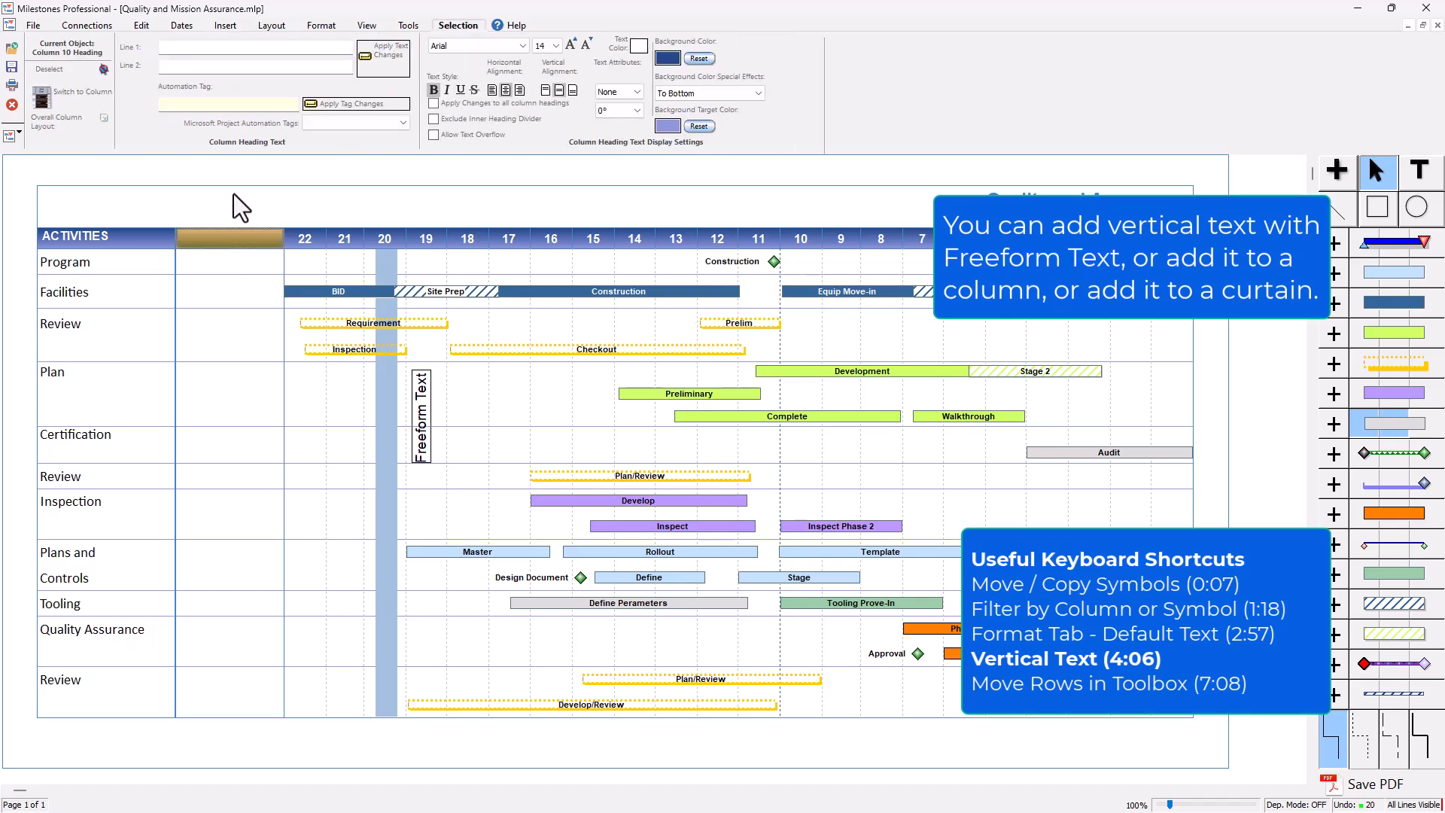
left_click_drag(284, 237, 225, 237)
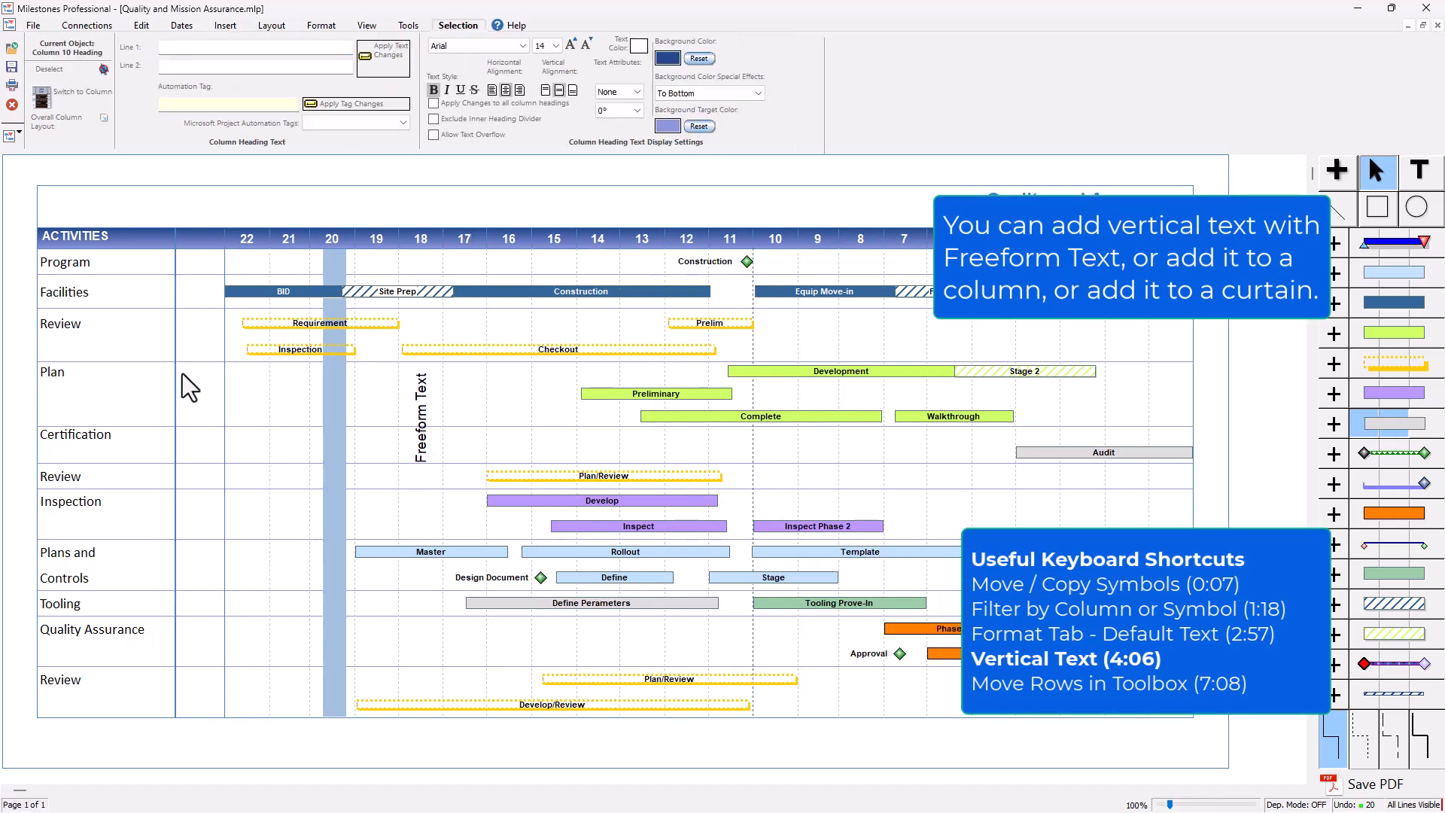
- Enter "Vertical Text Example" in the new column's cell on the Preliminary row of Plan
left_click(194, 399)
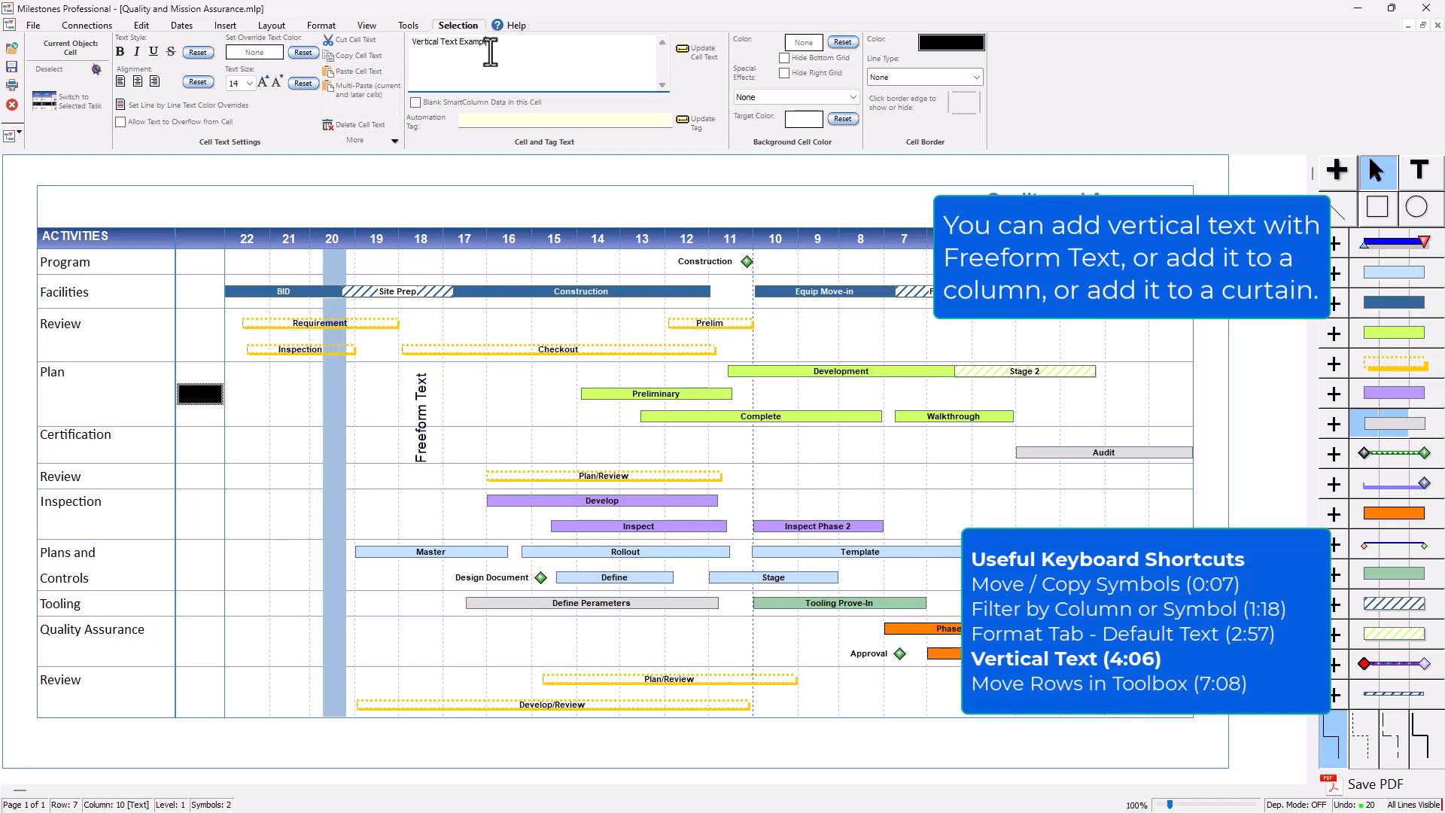
left_click(703, 67)
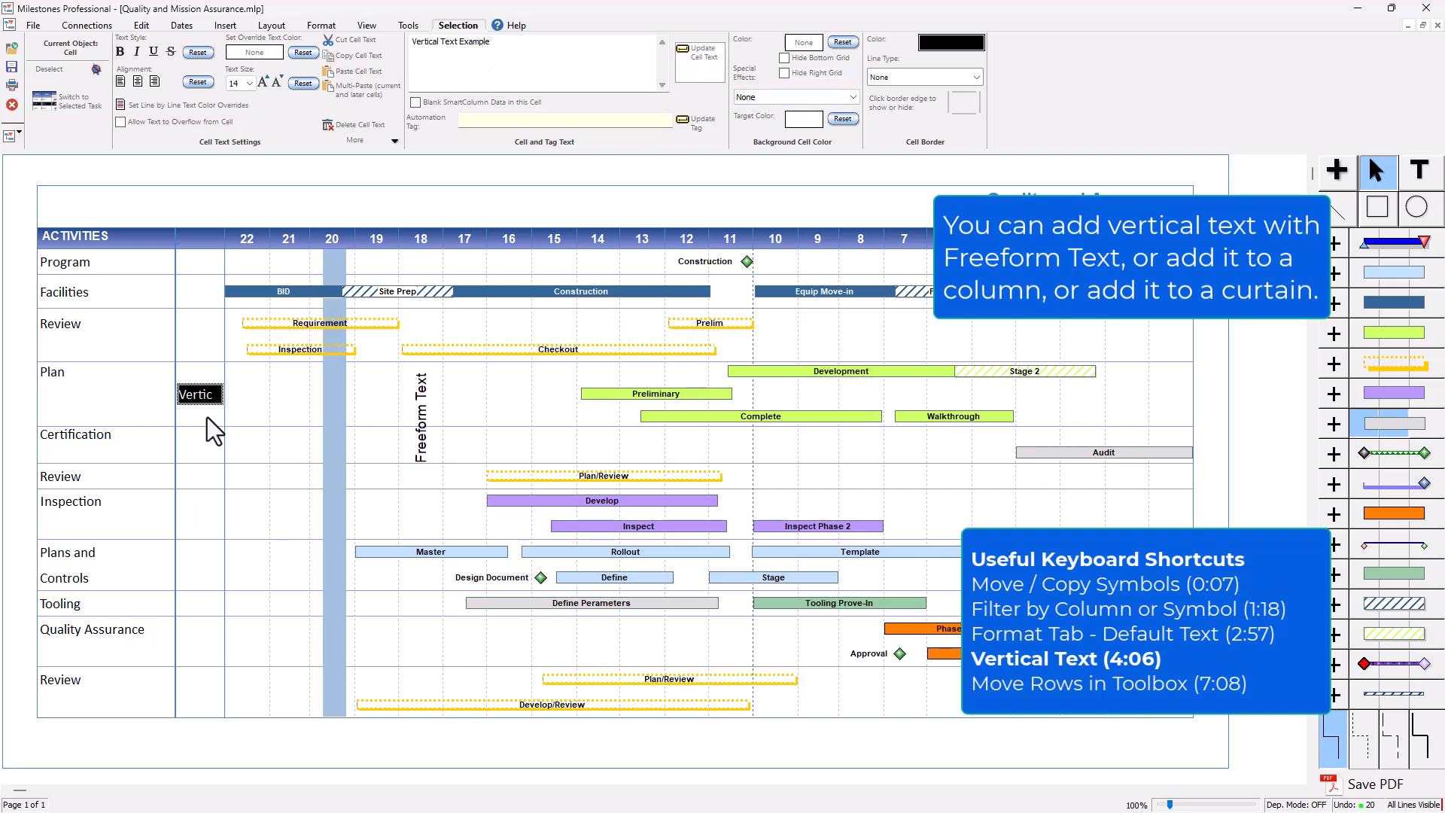
- Set the new column's cell text angle to 90° (C) and narrow the column to a width of about 0.53
left_click(209, 239)
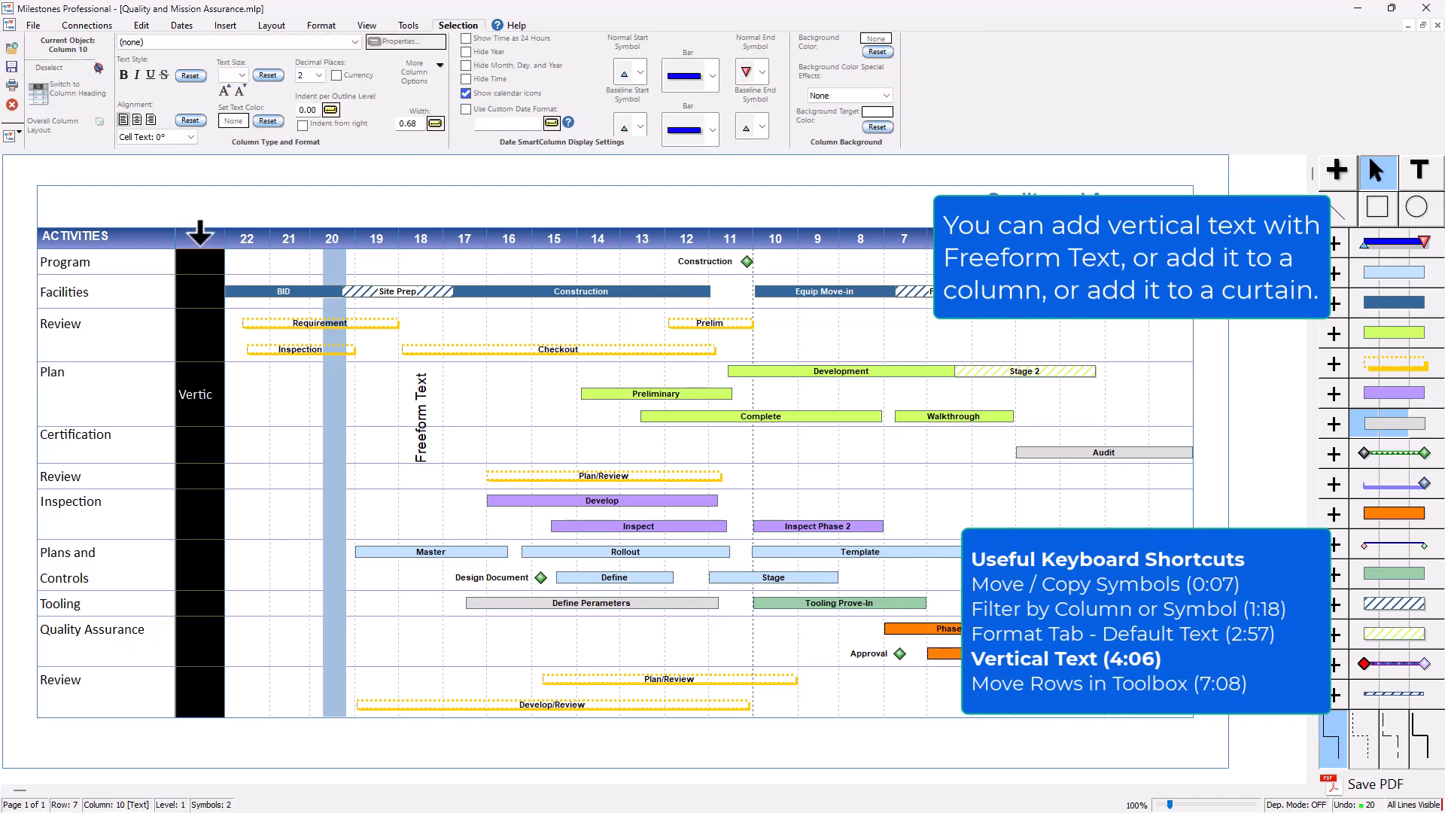
left_click(188, 138)
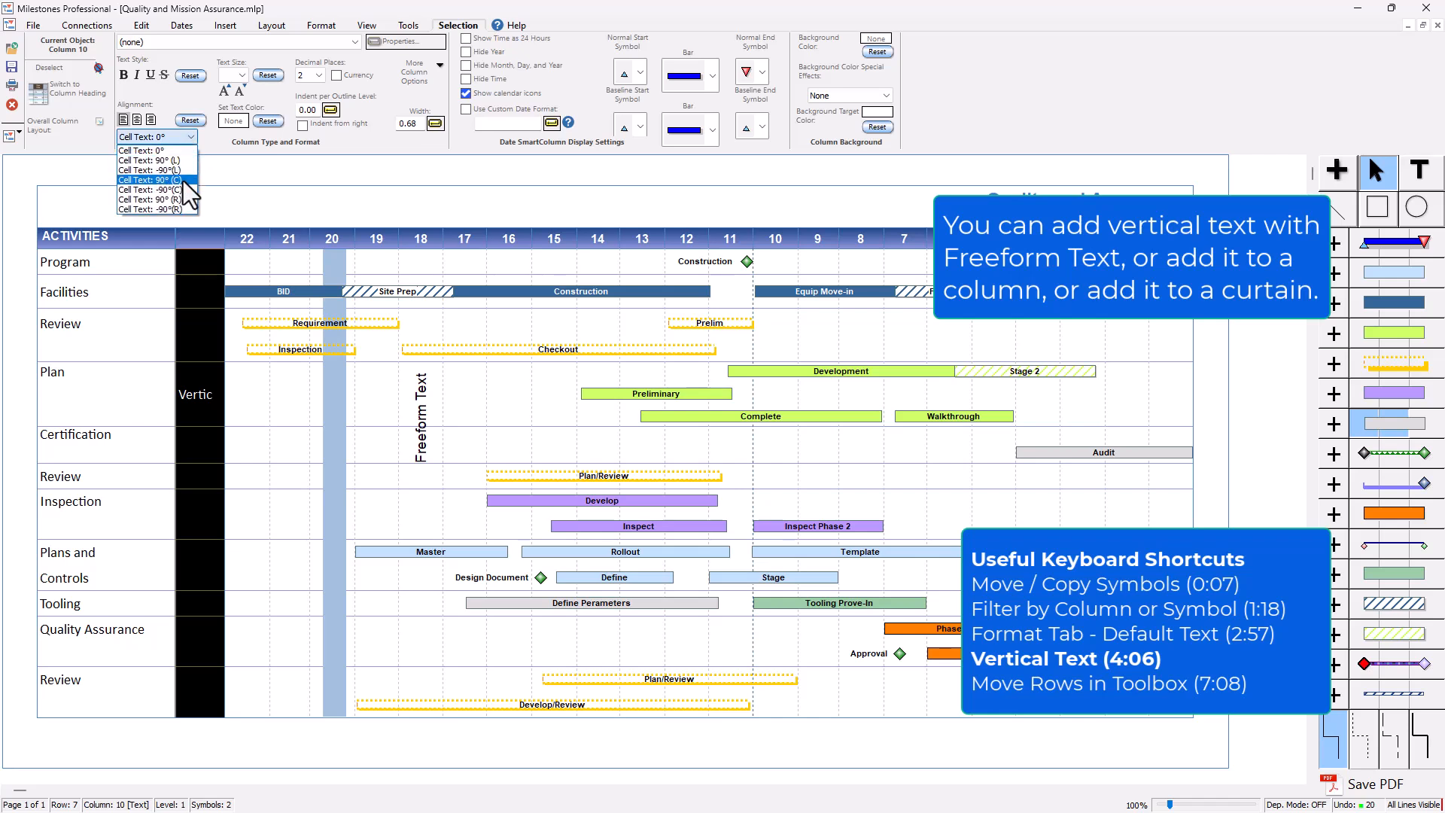
left_click(151, 180)
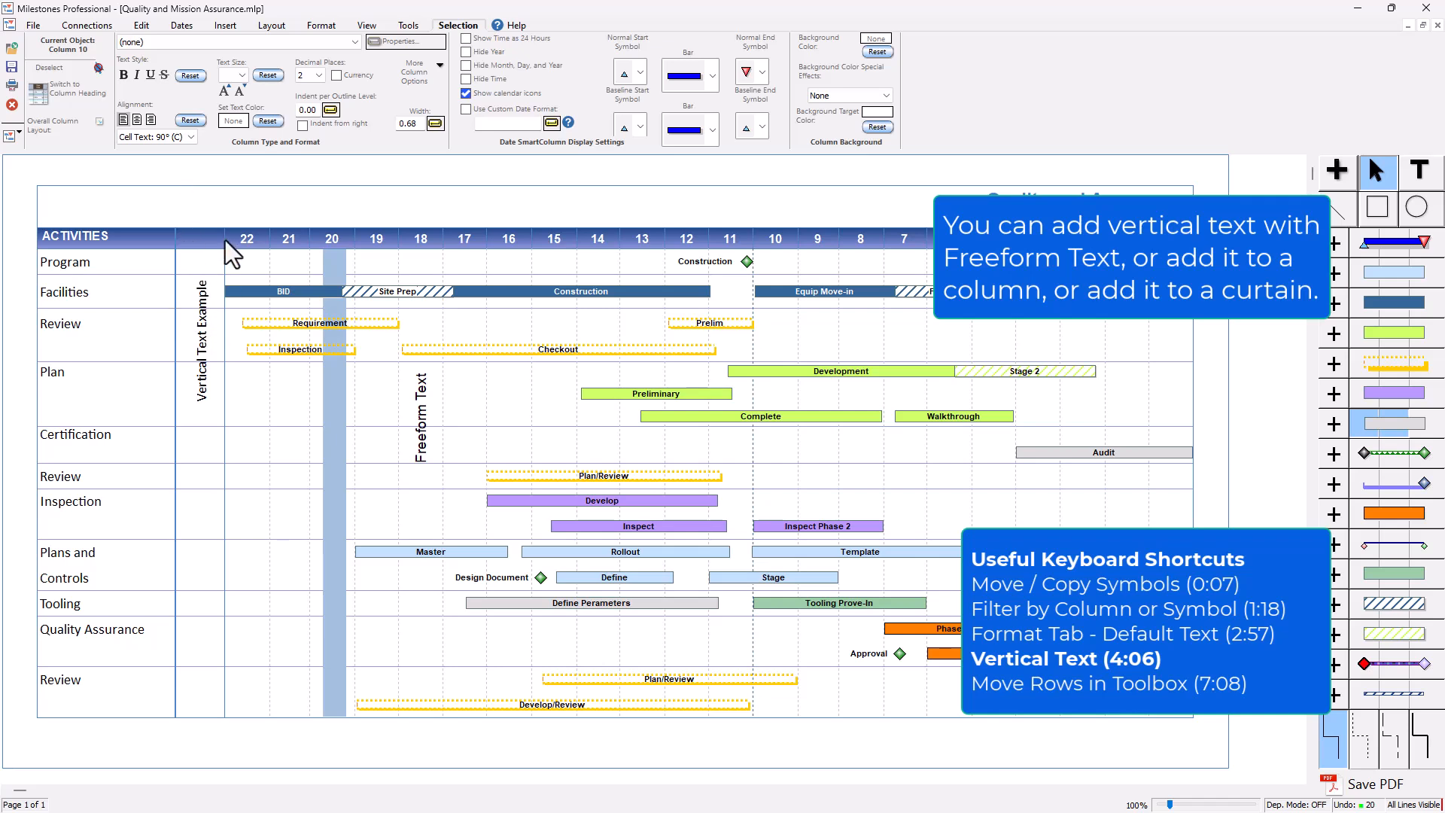
left_click_drag(224, 241, 199, 260)
left_click(196, 241)
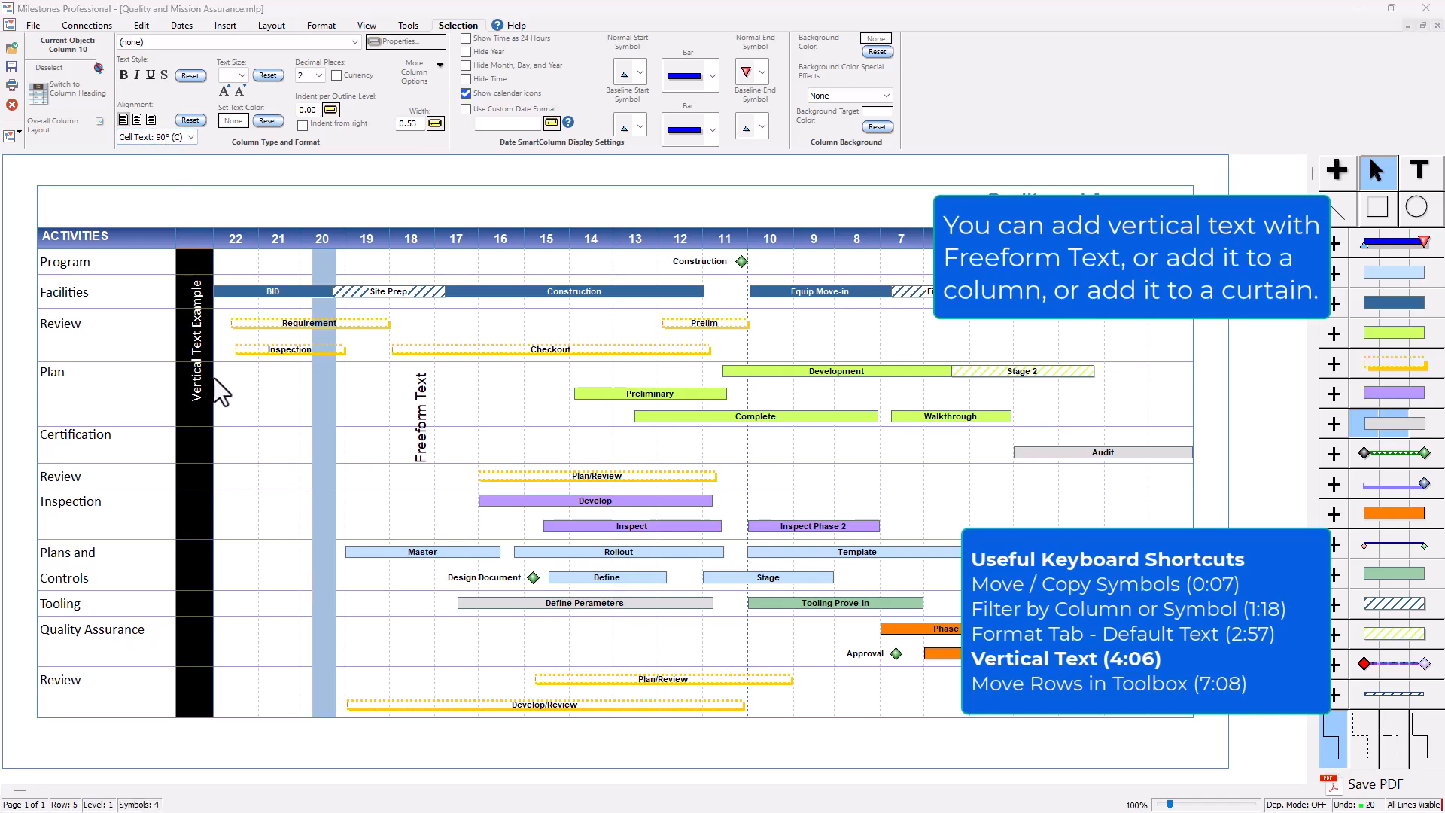
- Hide the bottom grid line of the new column's cells in the Inspection bar's row and the Facilities row
left_click(197, 353)
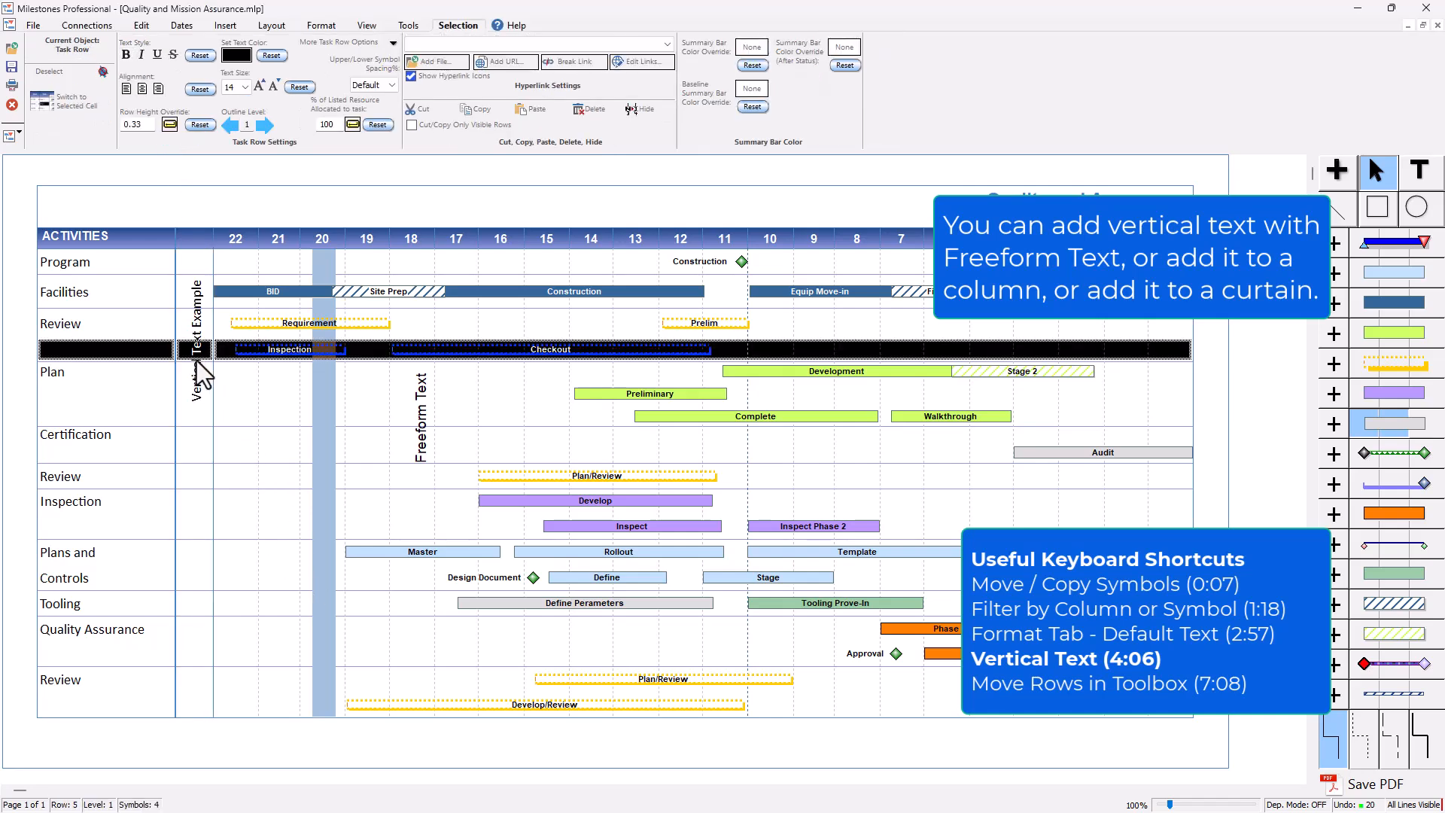
left_click(197, 353)
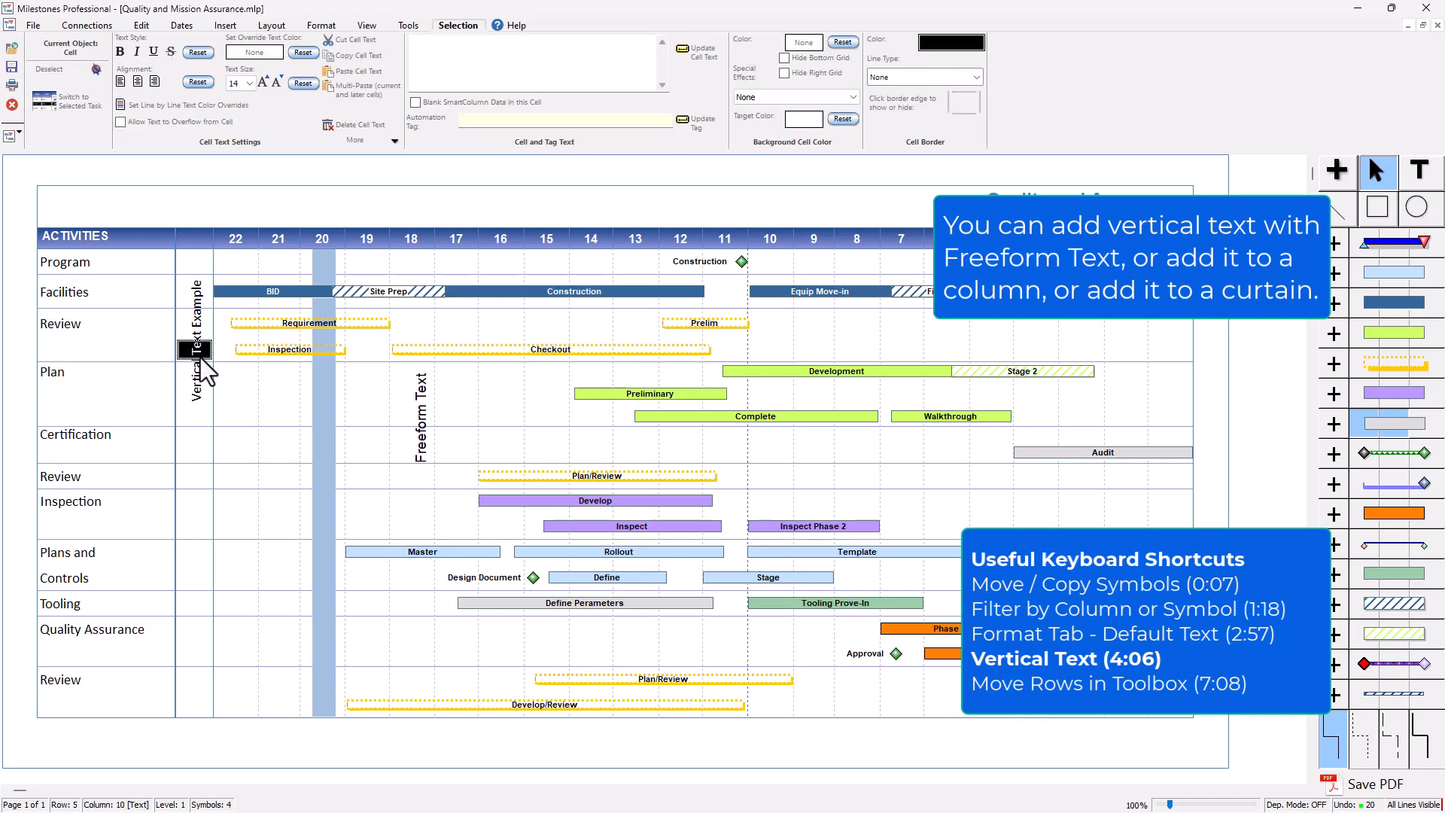
left_click(815, 59)
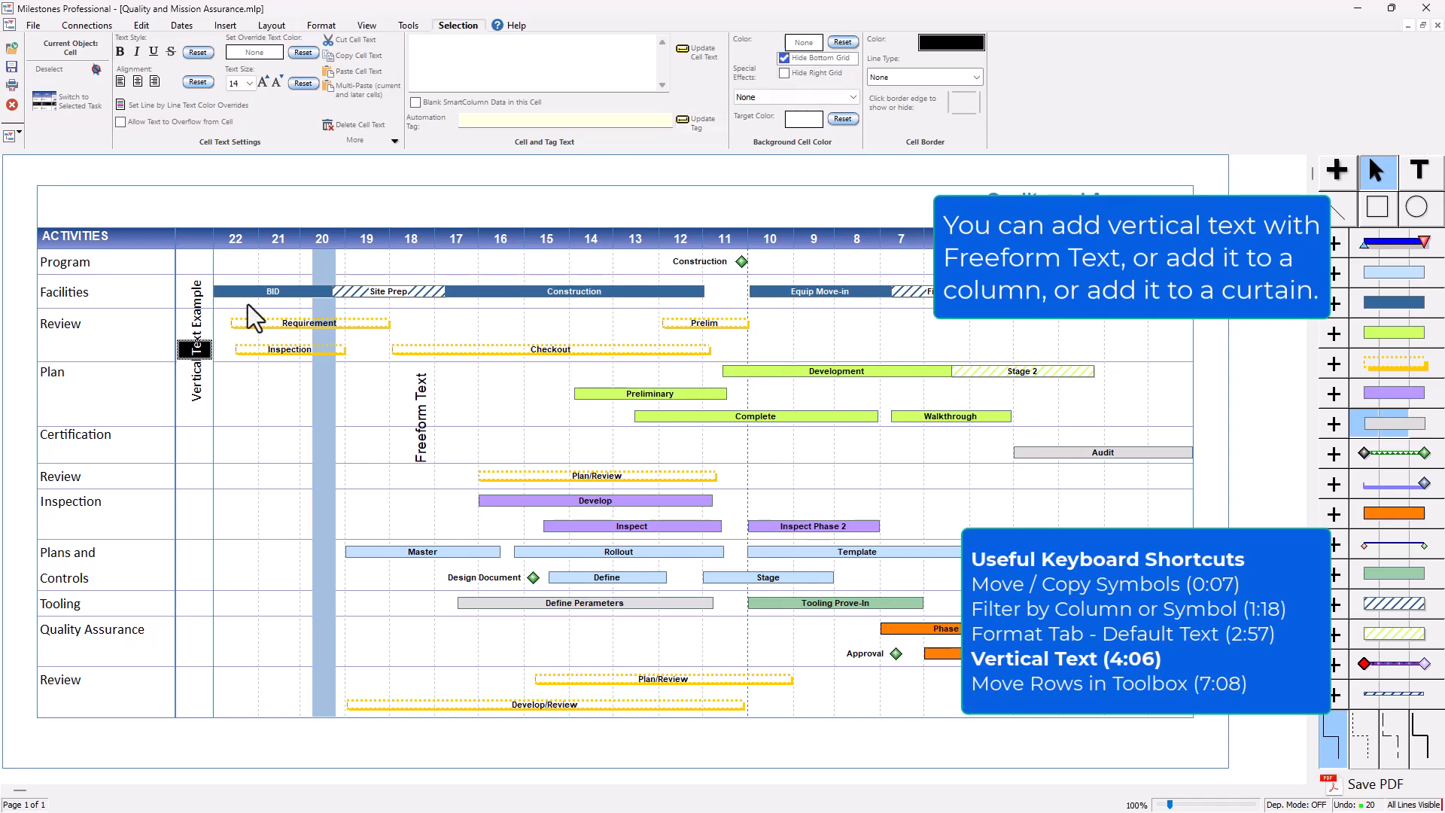
left_click(200, 301)
left_click(823, 60)
left_click(180, 437)
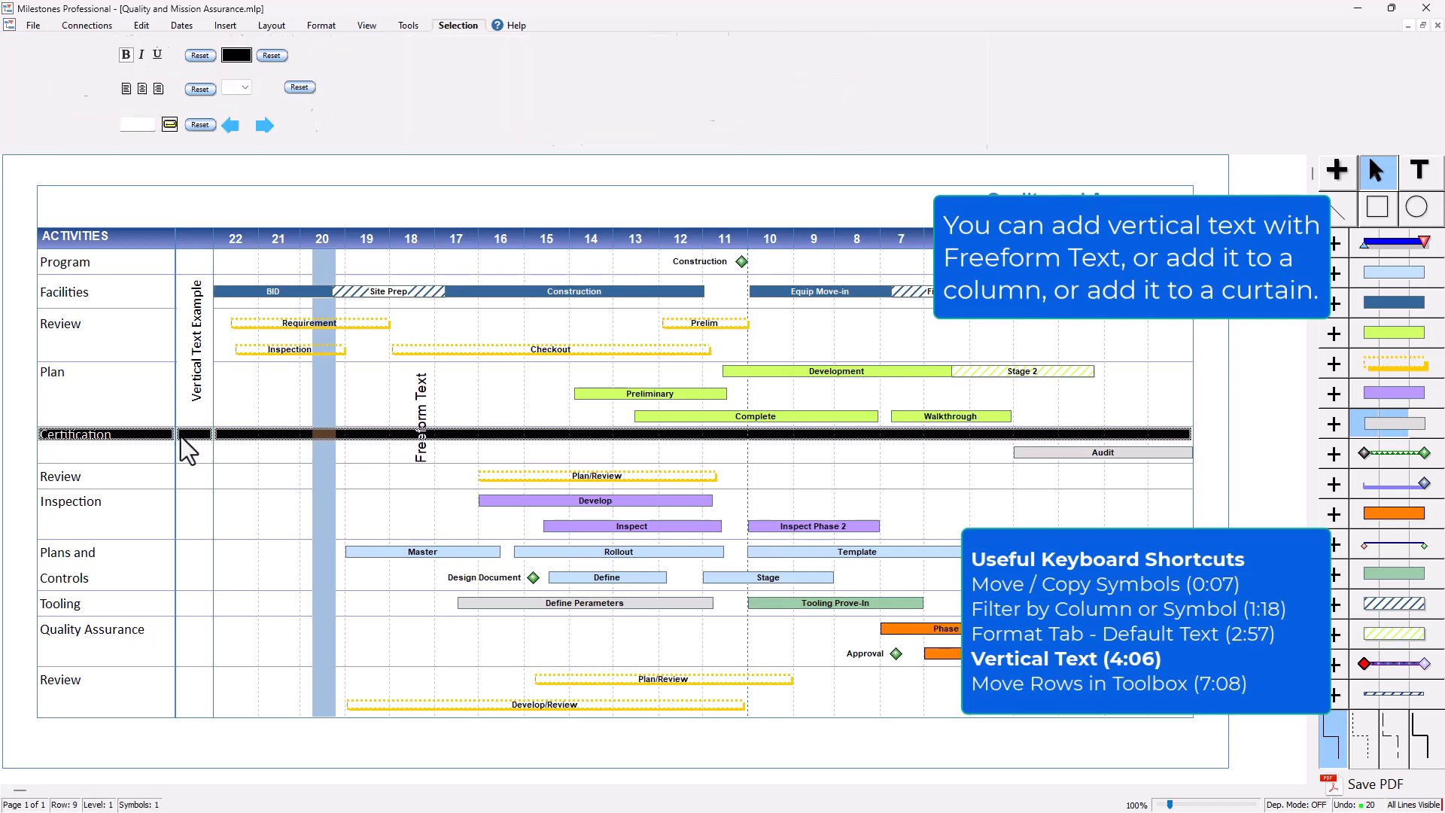
- Apply line type 4 borders to the new column's first two Plan cells, leaving the edge between them open
left_click(202, 405)
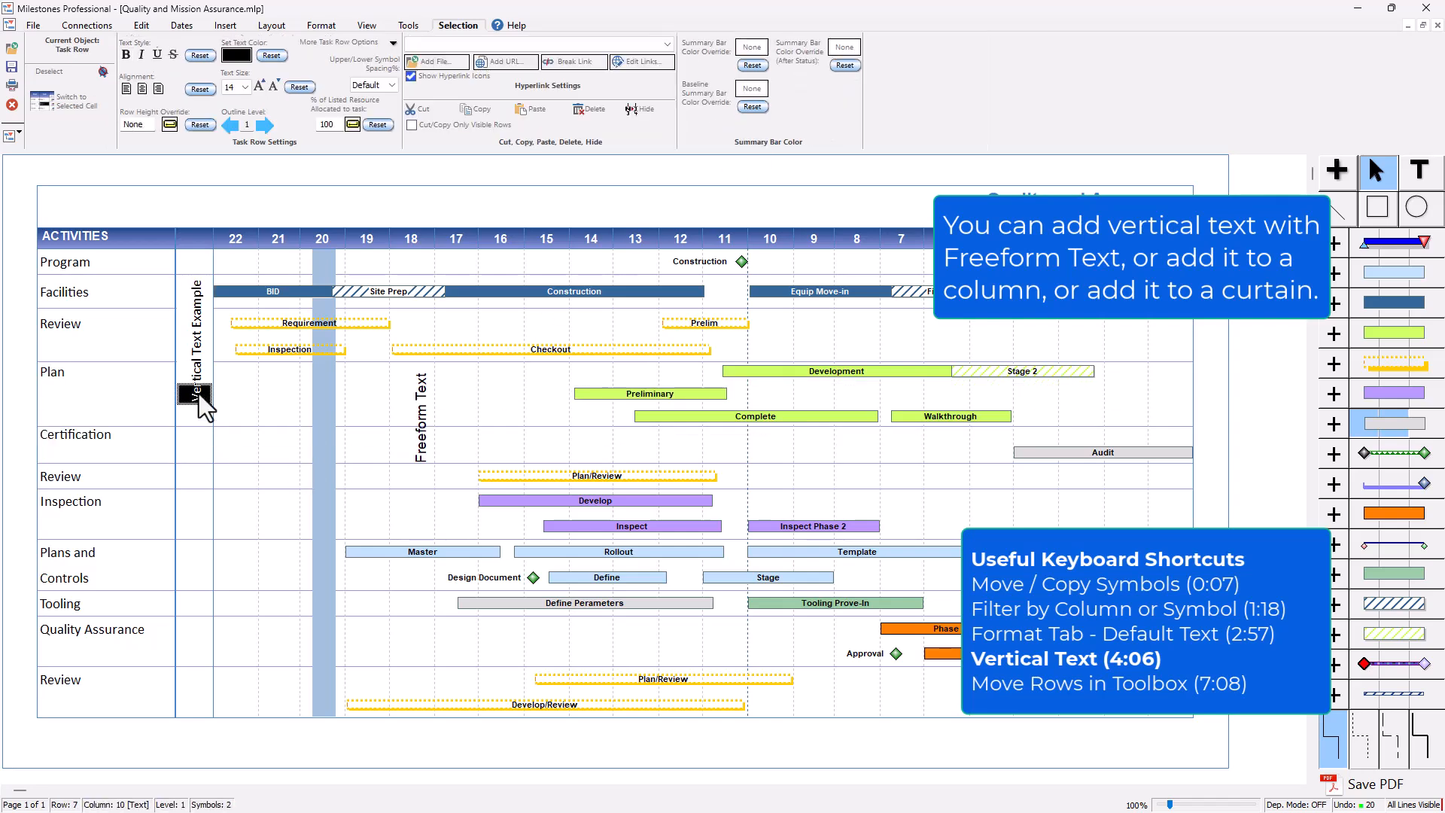
left_click(199, 395)
left_click(942, 78)
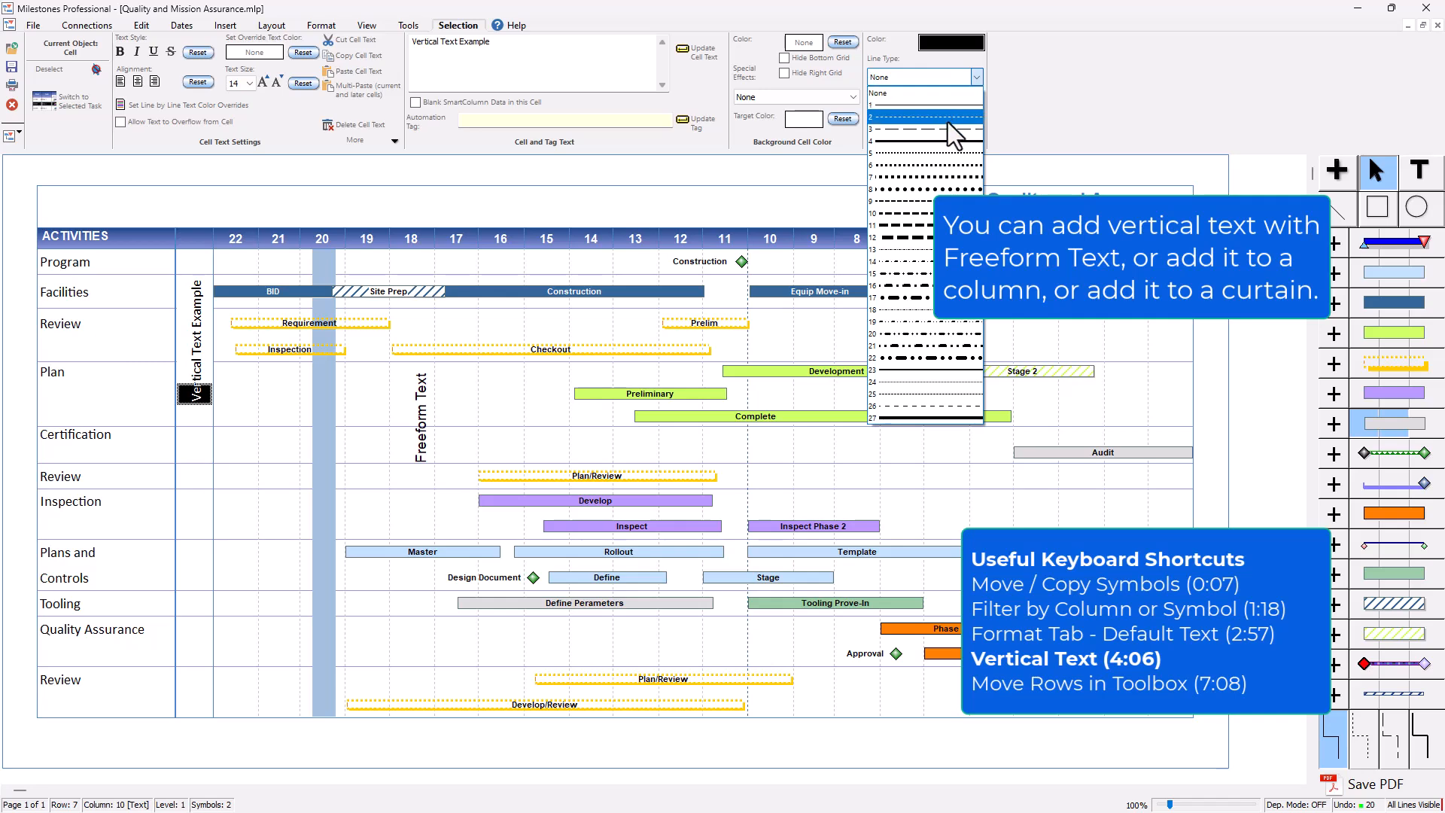
left_click(948, 115)
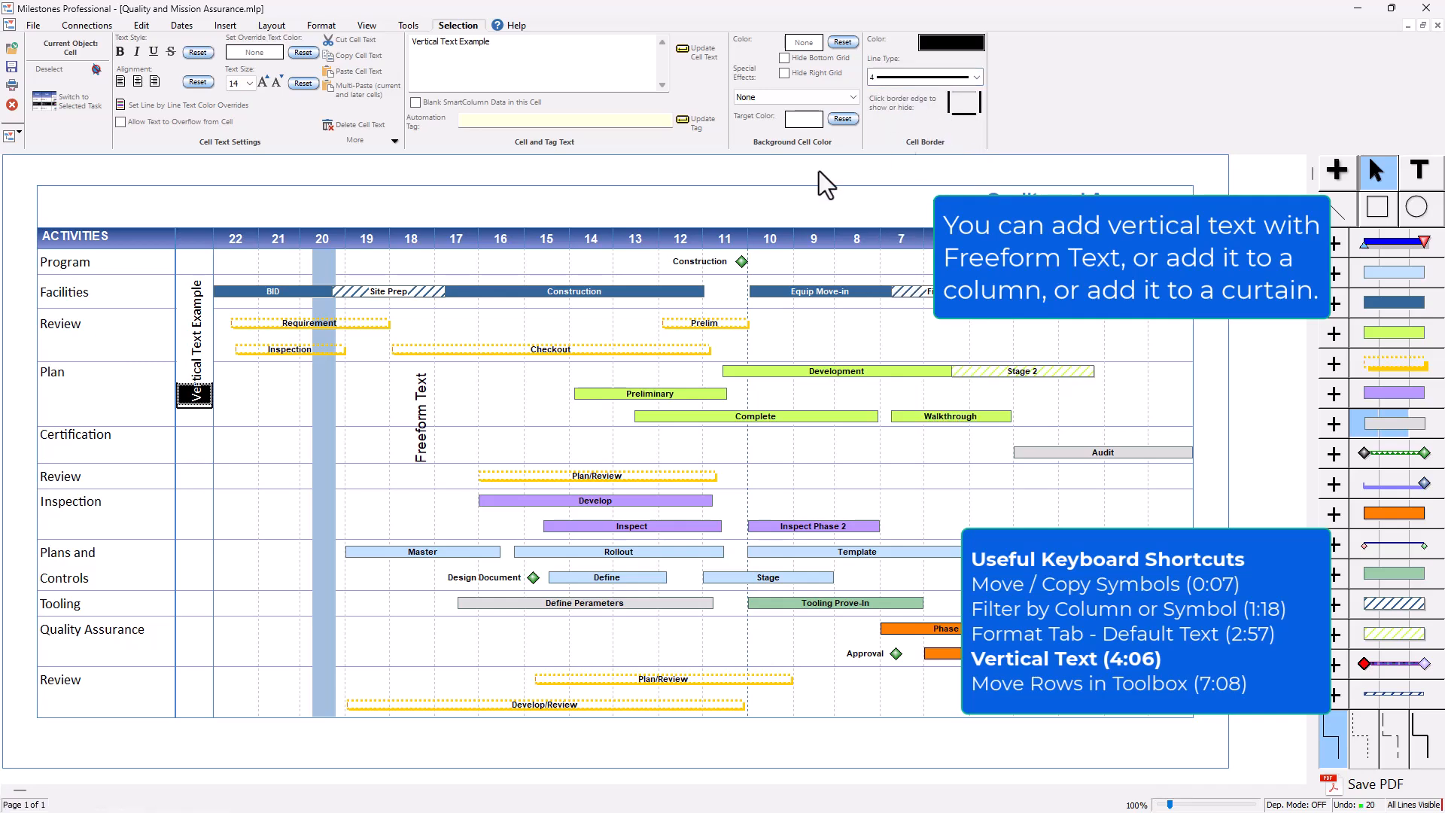
left_click(200, 384)
left_click(198, 381)
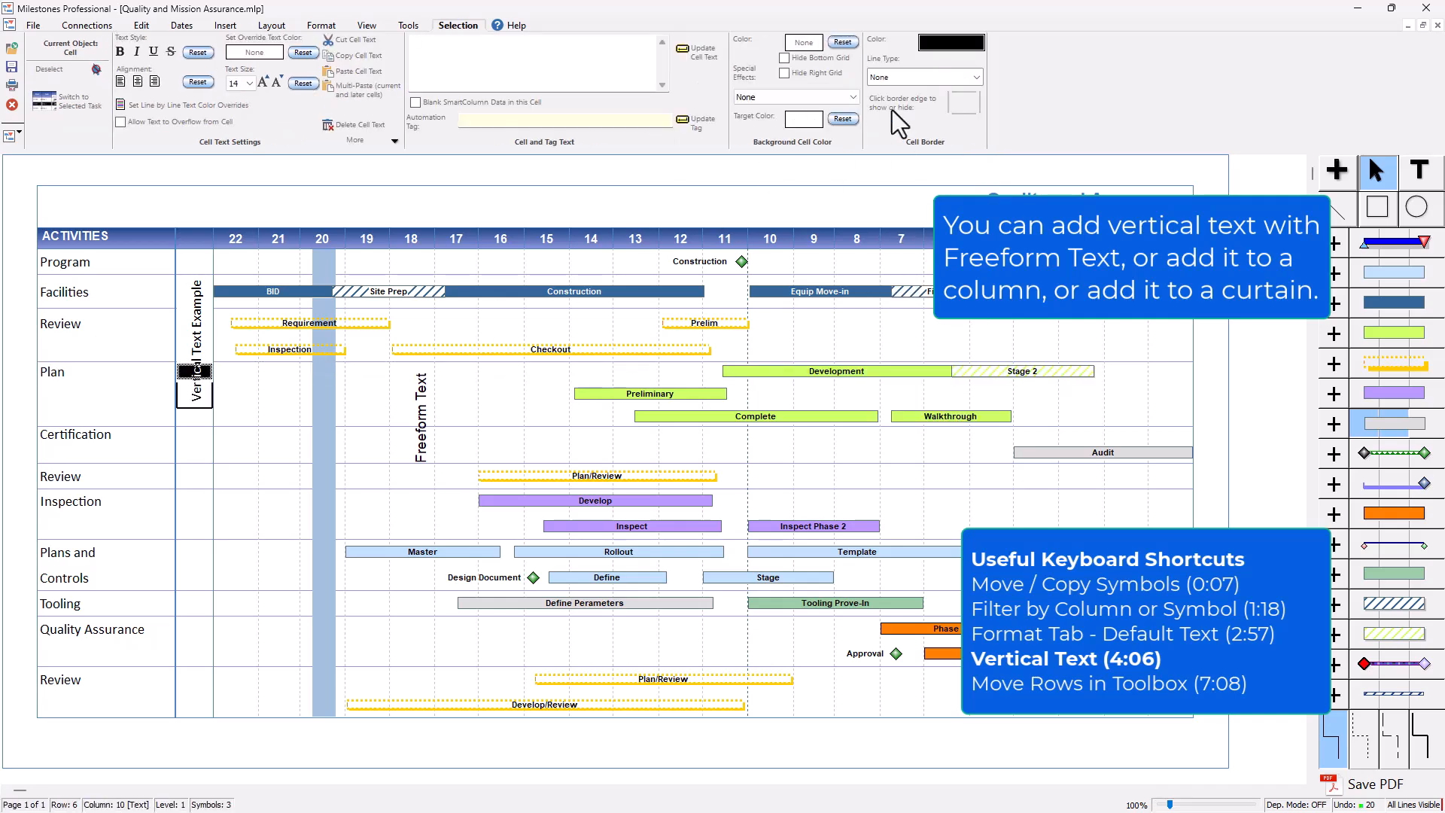
left_click(911, 74)
left_click(967, 141)
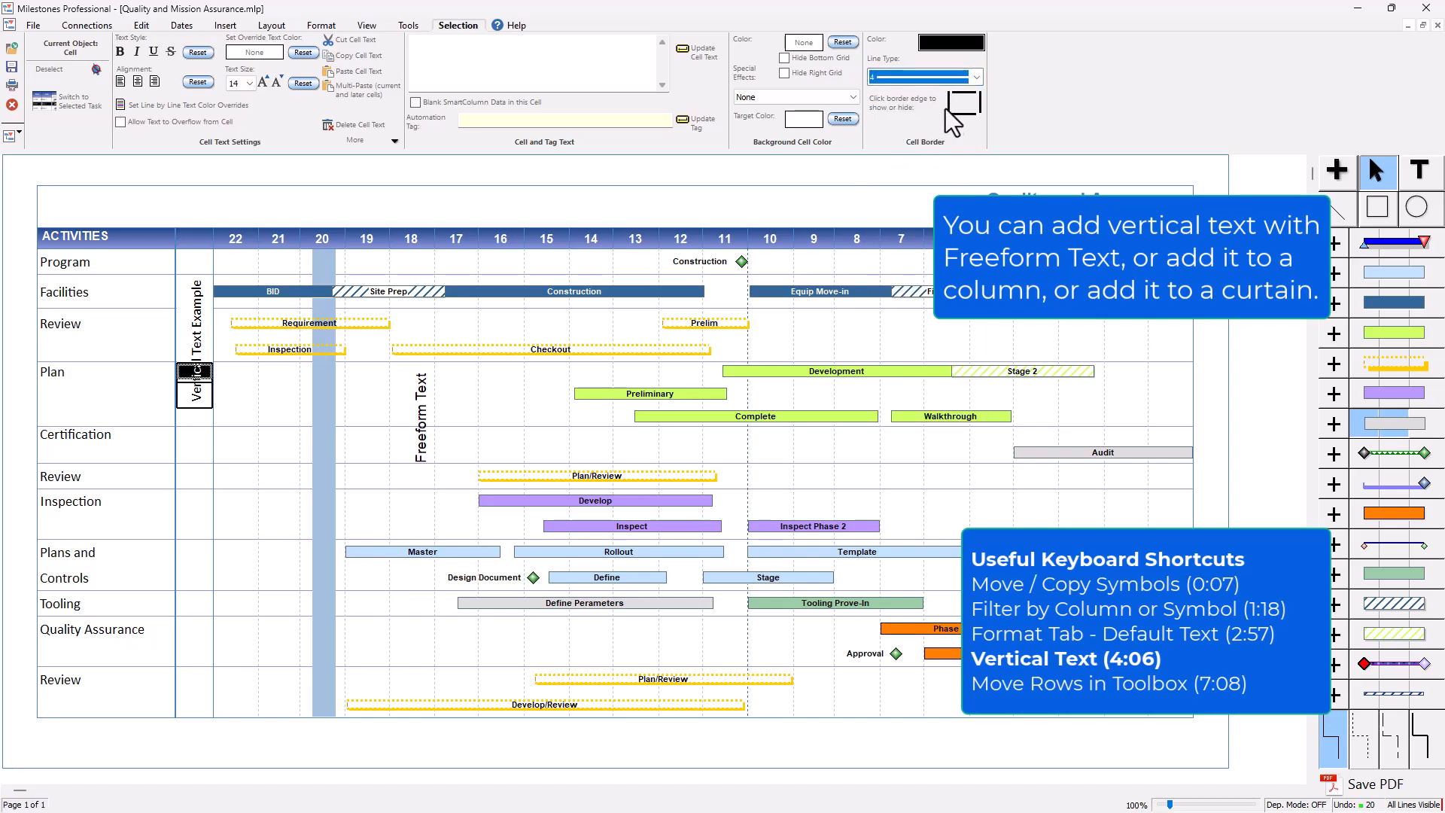
- Apply line type 4 borders to the new column's two upper Review cells, hiding the edges that cross the vertical text
left_click(200, 351)
left_click(199, 351)
left_click(914, 78)
scroll(915, 128, "up", 5)
left_click(909, 141)
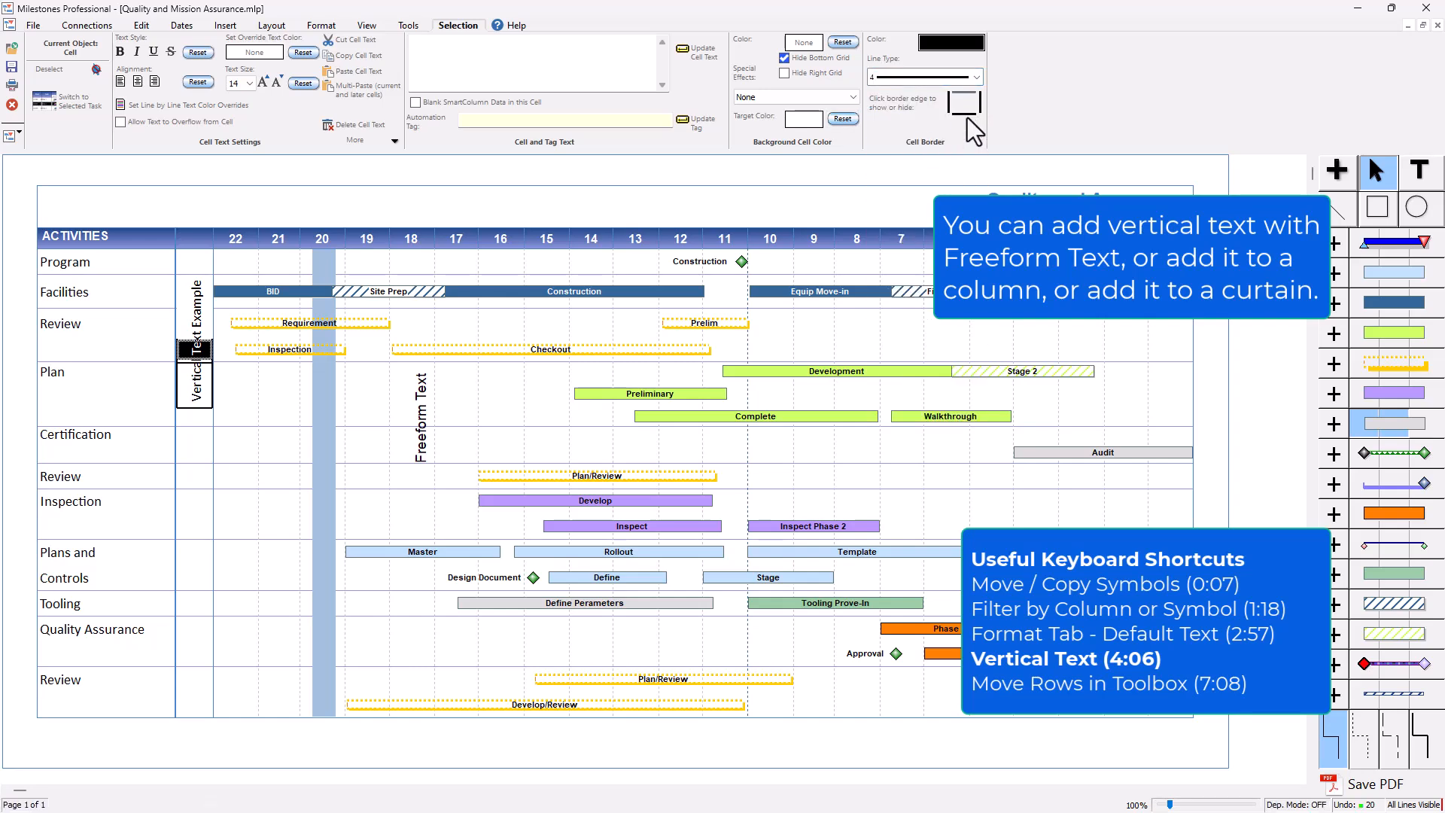
left_click(195, 323)
left_click(195, 323)
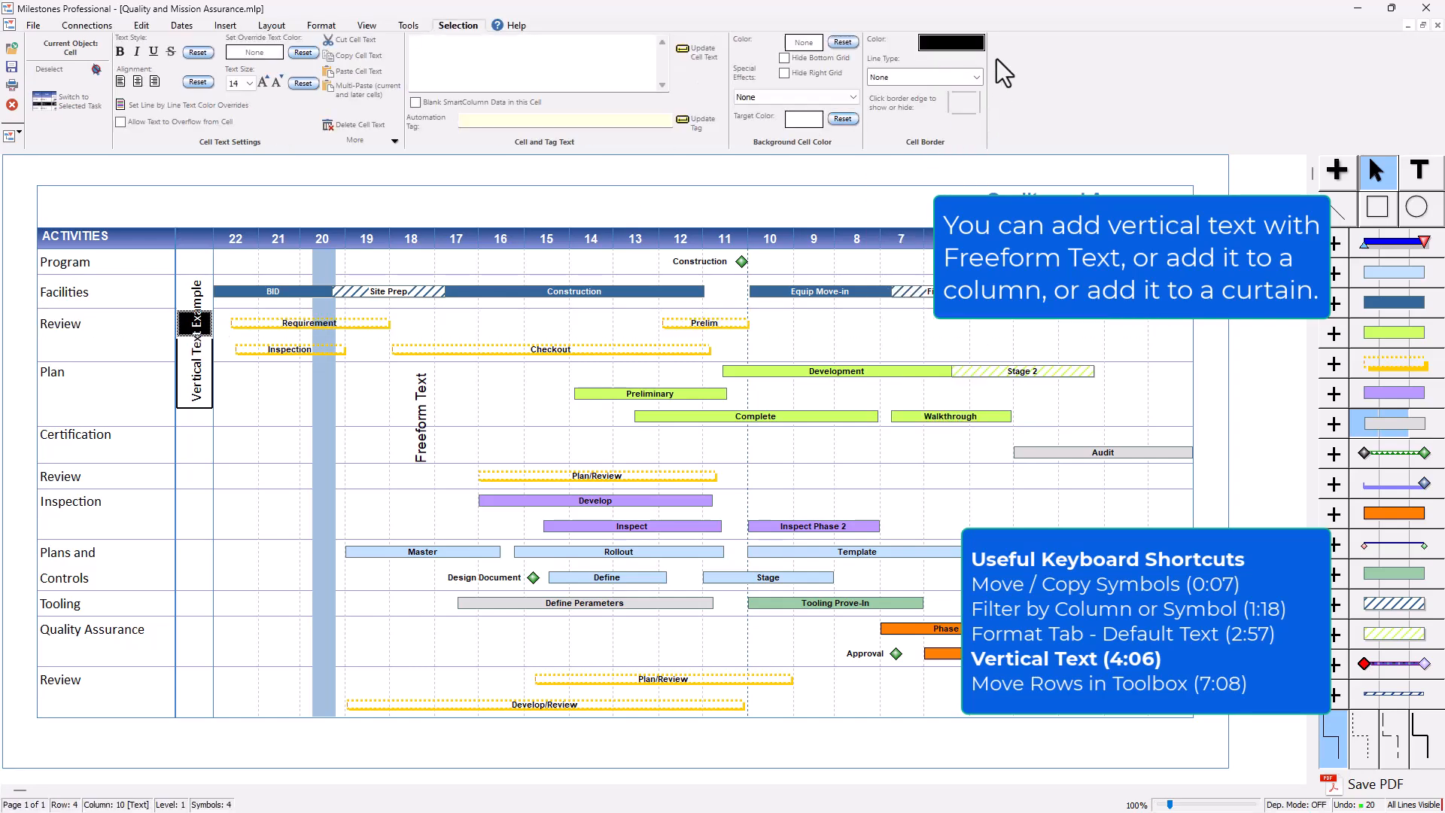
left_click(971, 78)
left_click(944, 143)
left_click(961, 94)
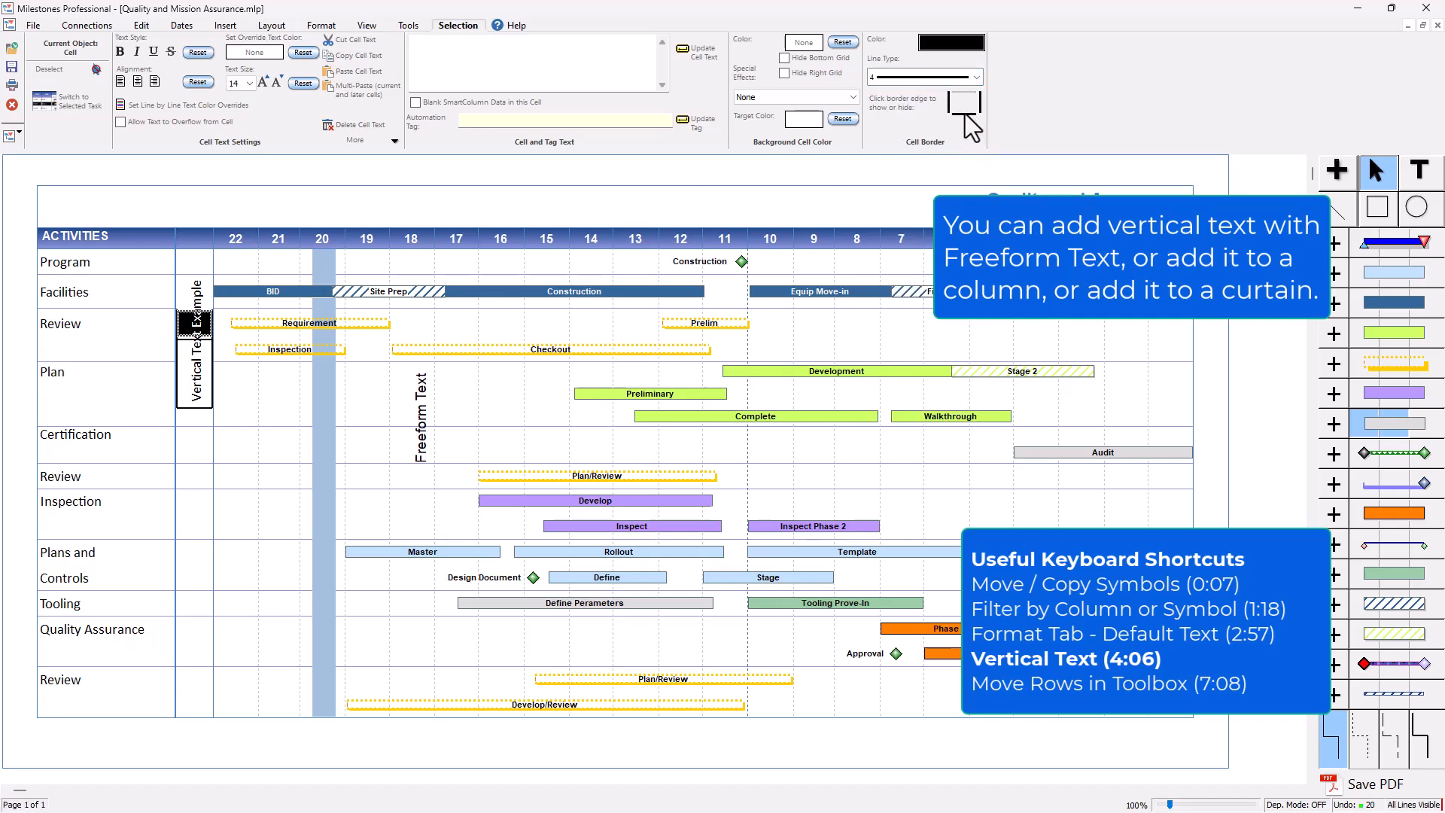
- Add a line type 4 border to the new column's Facilities cell and hide its bottom edge
left_click(201, 303)
left_click(202, 303)
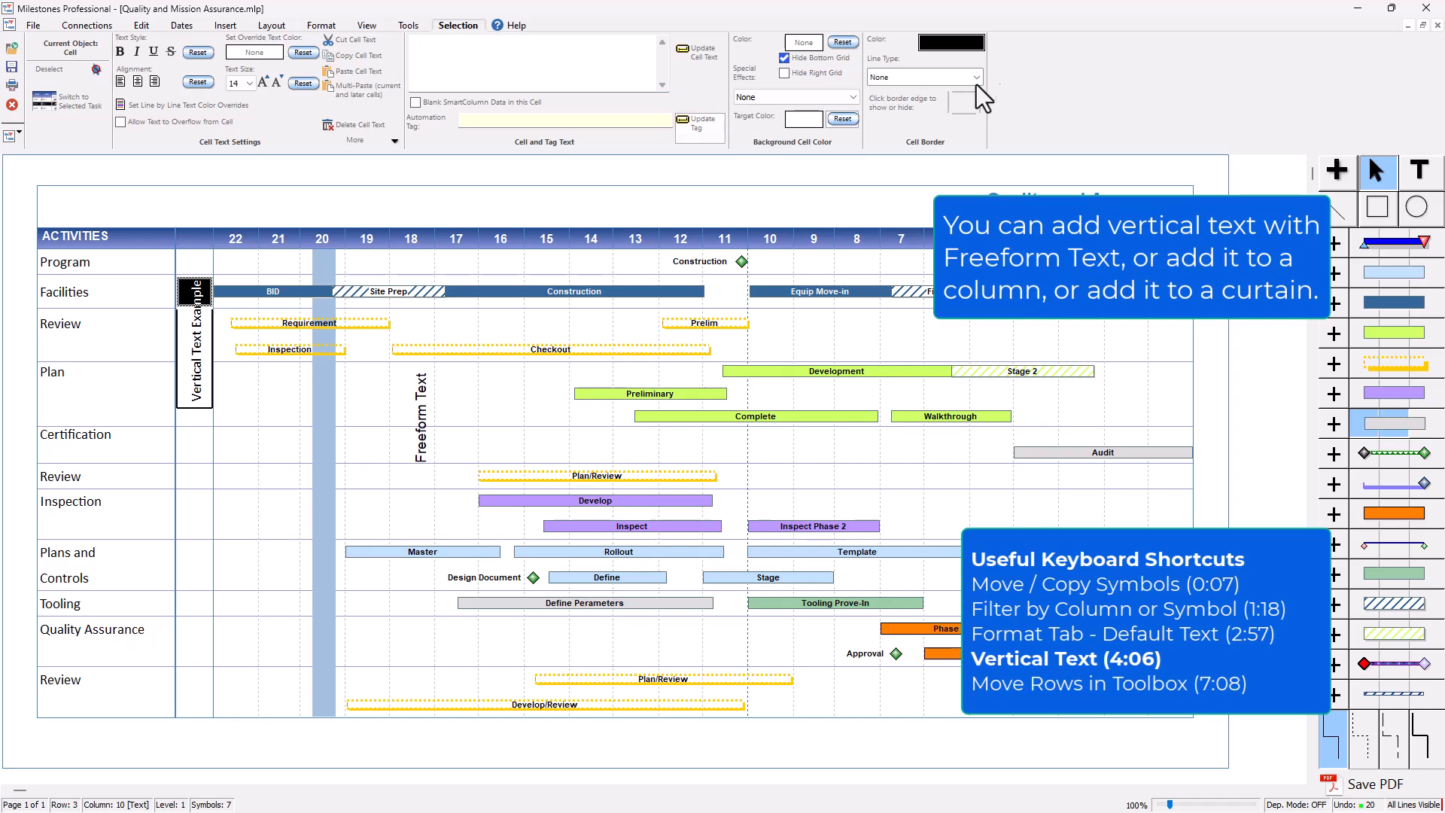
left_click(947, 77)
left_click(911, 142)
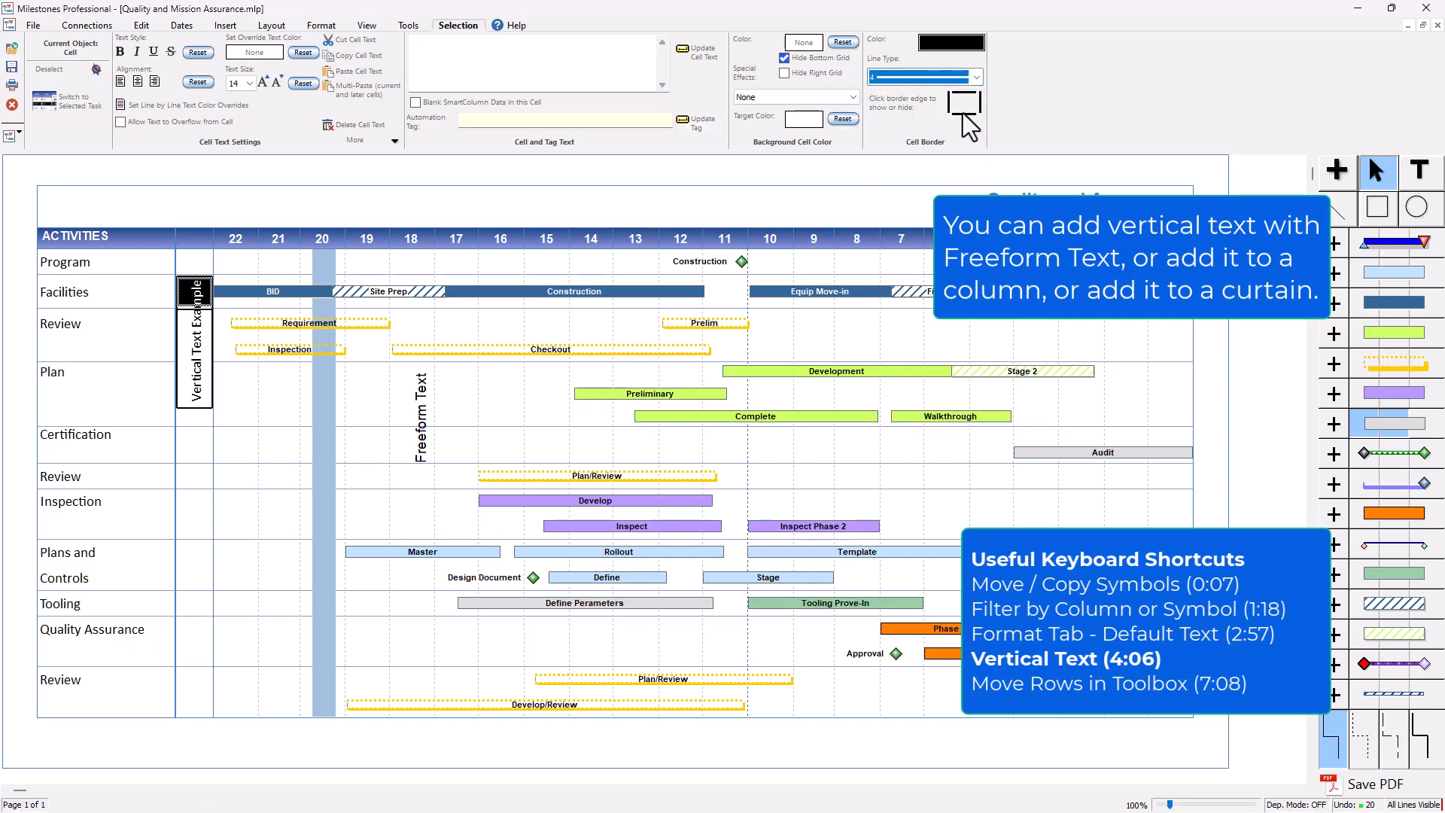
left_click(965, 113)
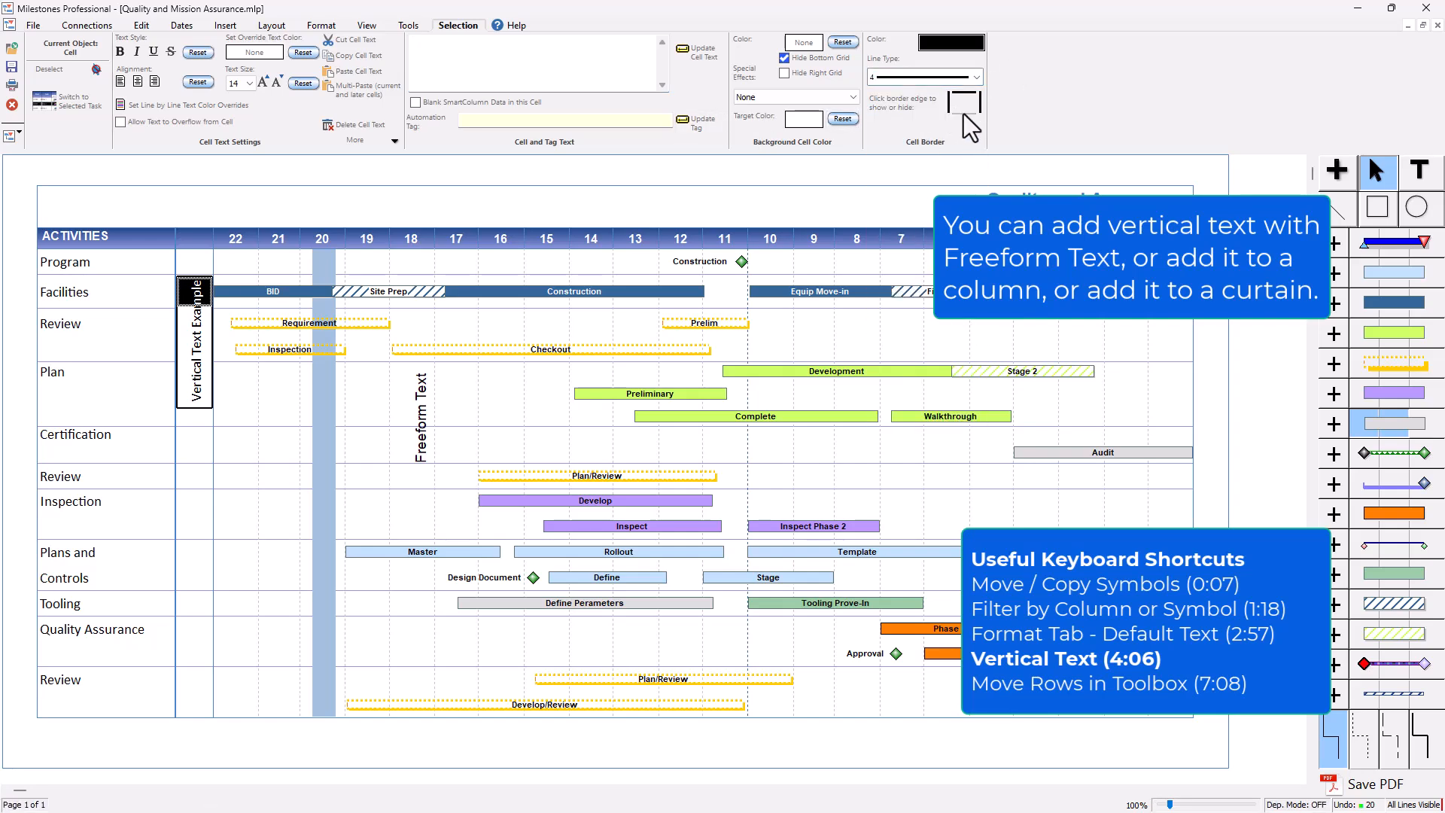
left_click(183, 435)
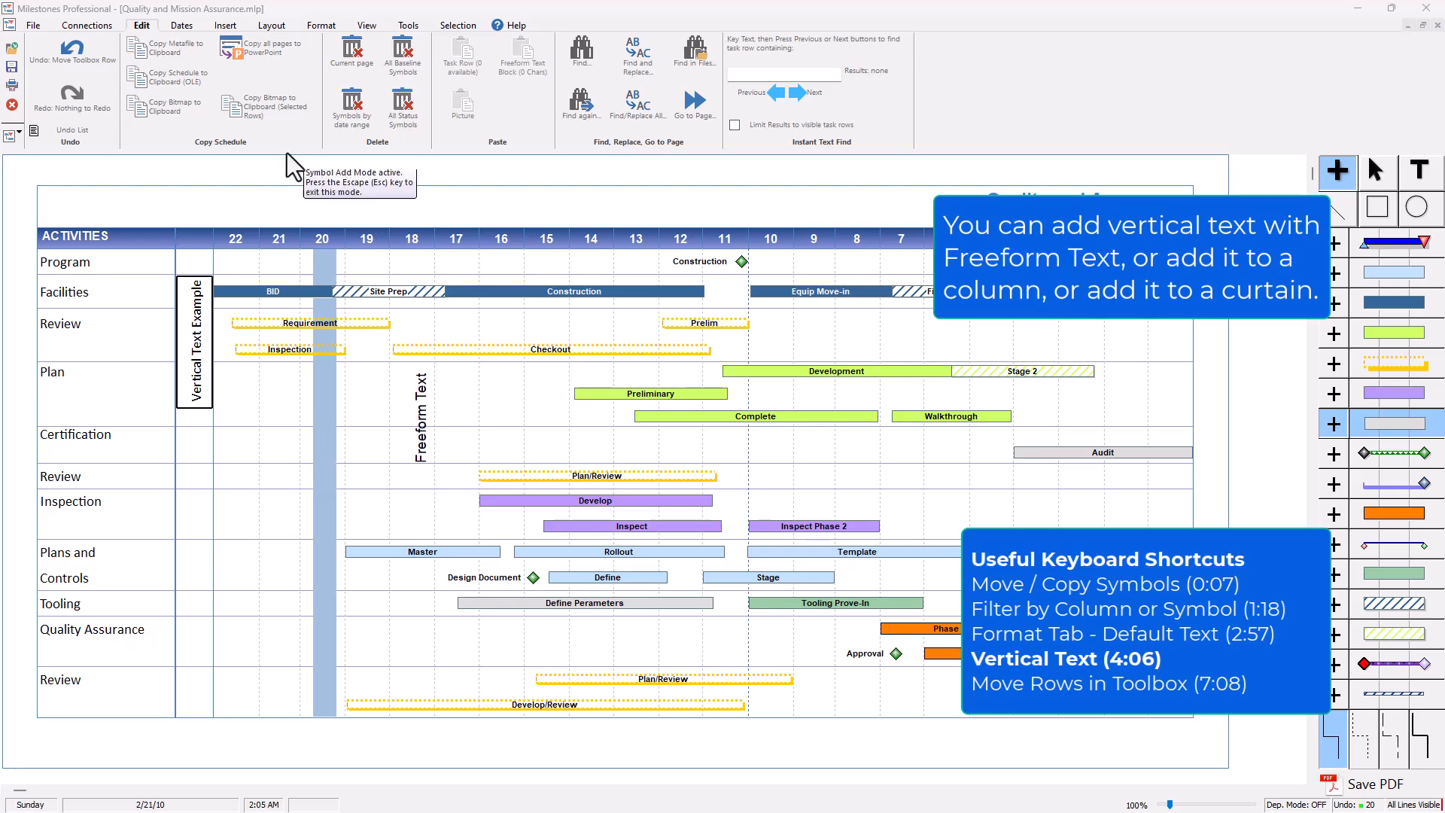
- Edit the curtain spanning 3/10/2010 to 3/25/2010, naming it "Curtain Name" with Show Name enabled
left_click(316, 28)
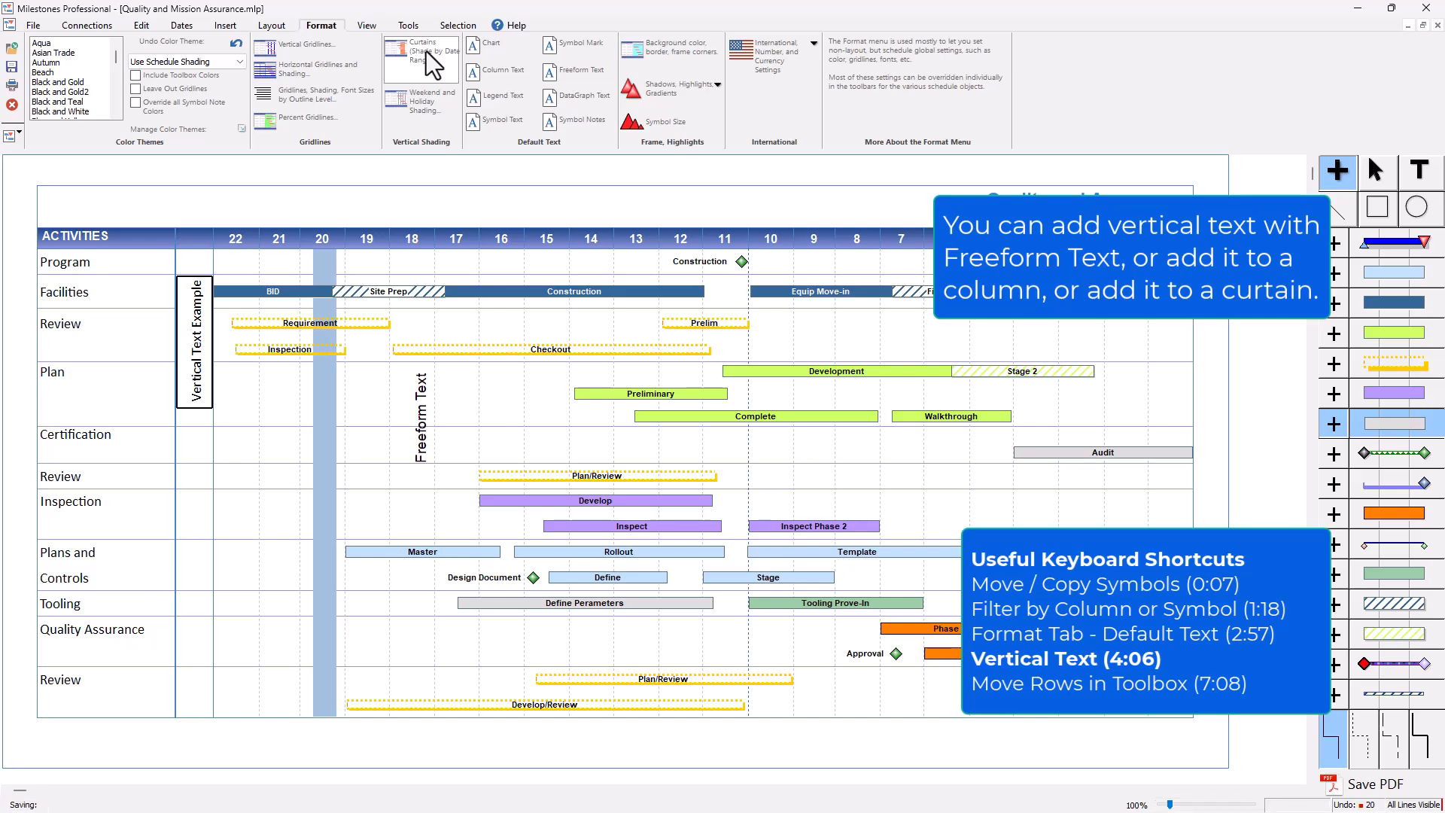
left_click(431, 64)
left_click(98, 168)
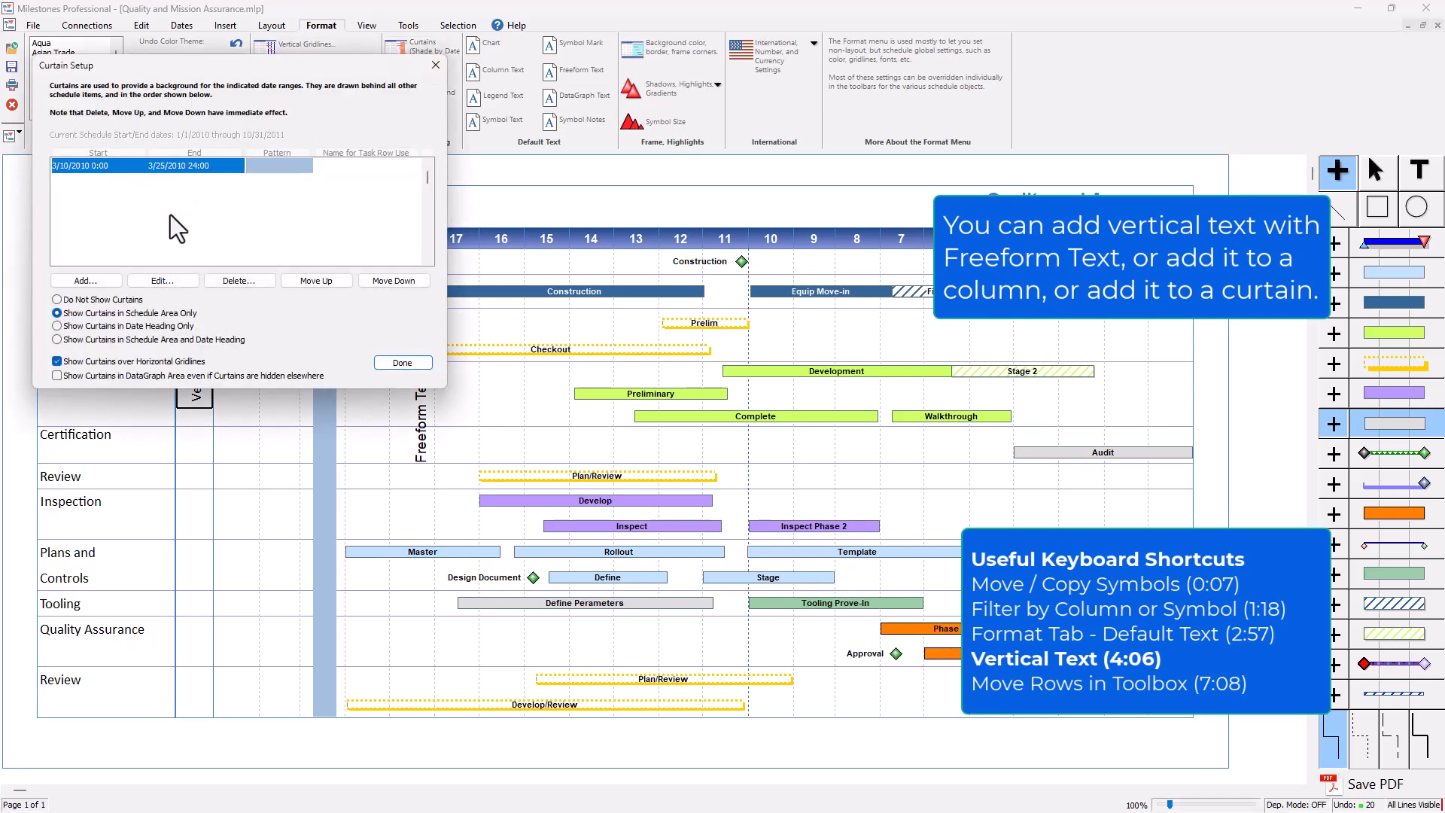
left_click(160, 281)
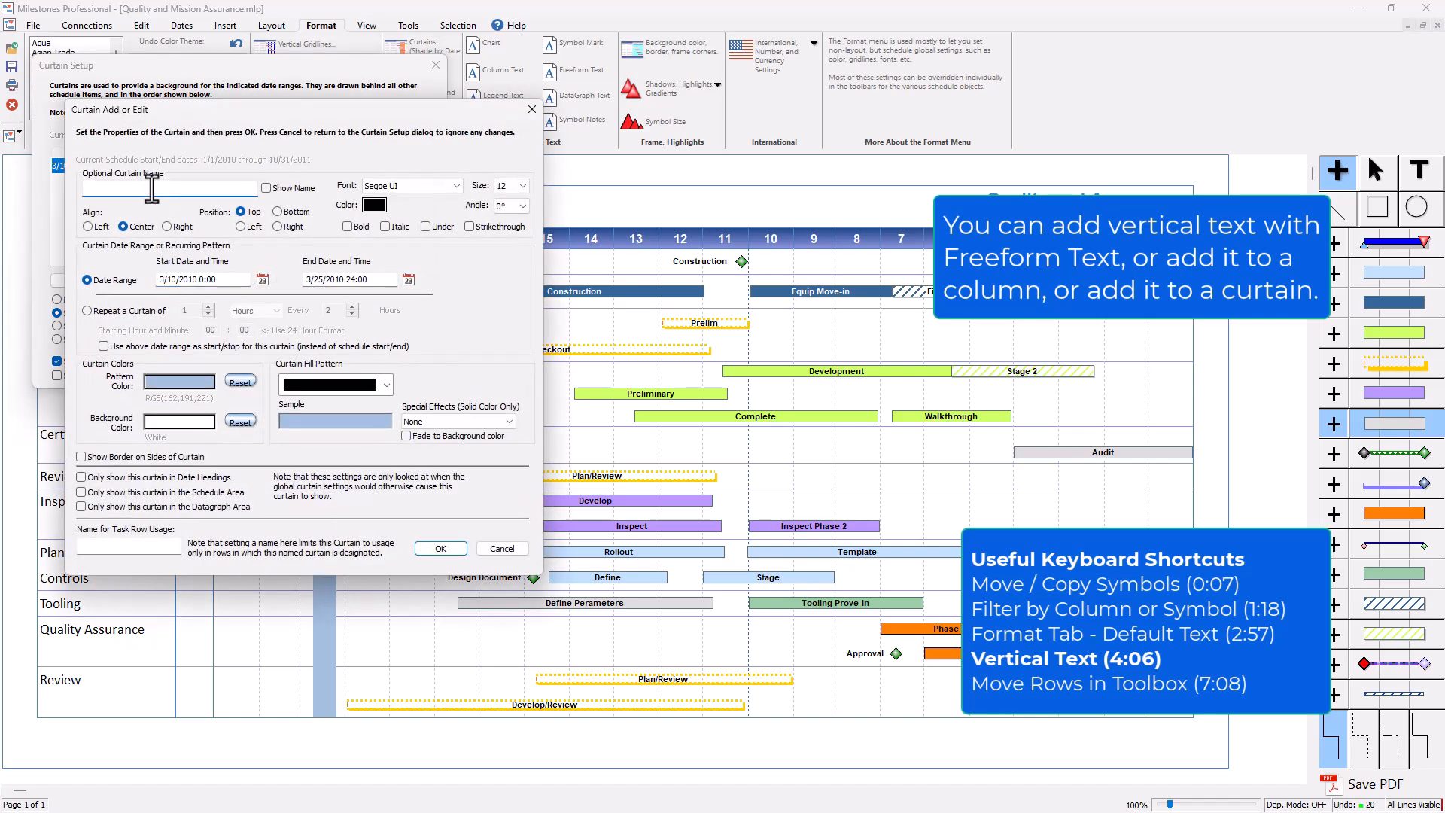
left_click(151, 189)
type("Curtain Name")
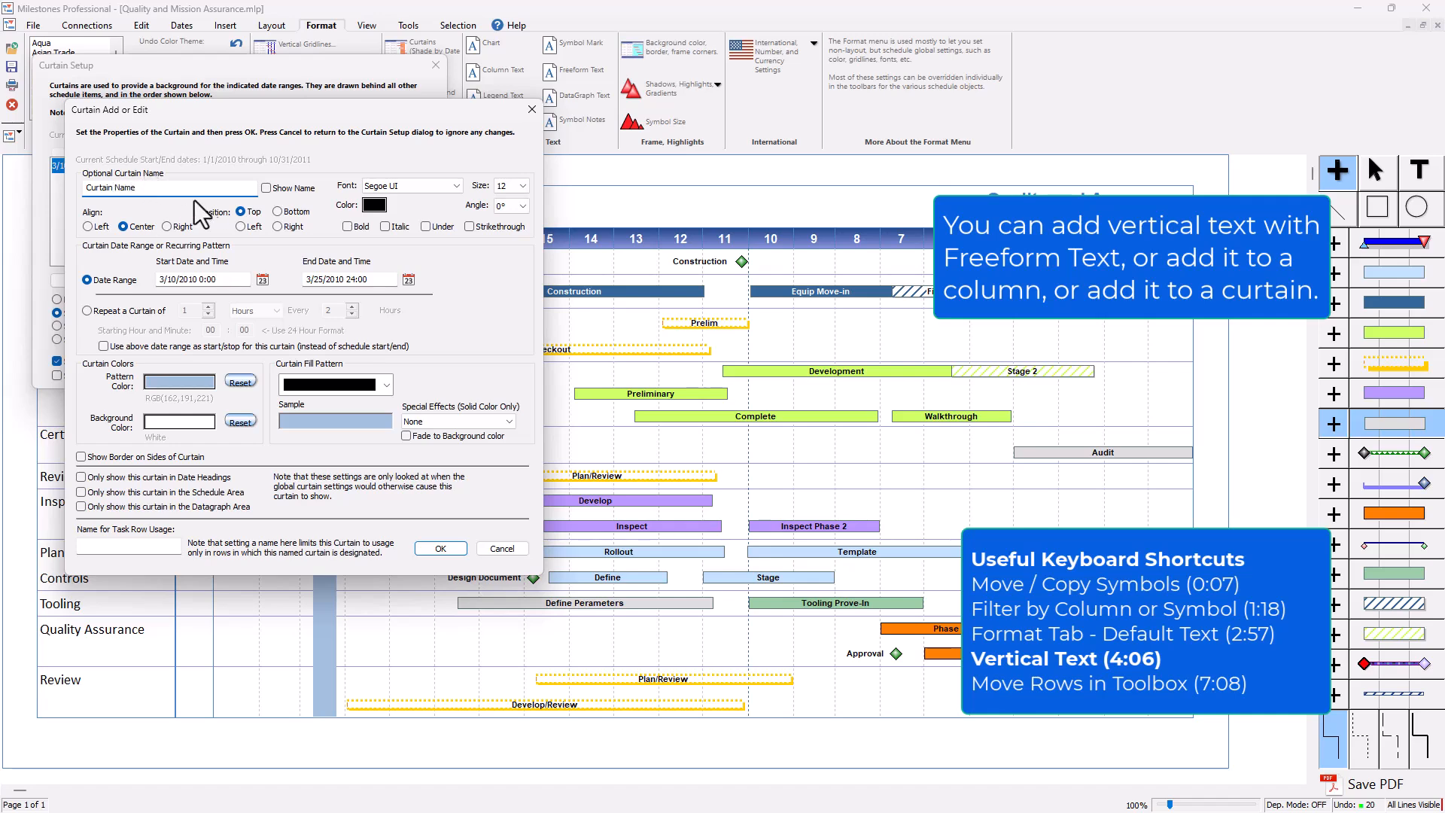
left_click(282, 190)
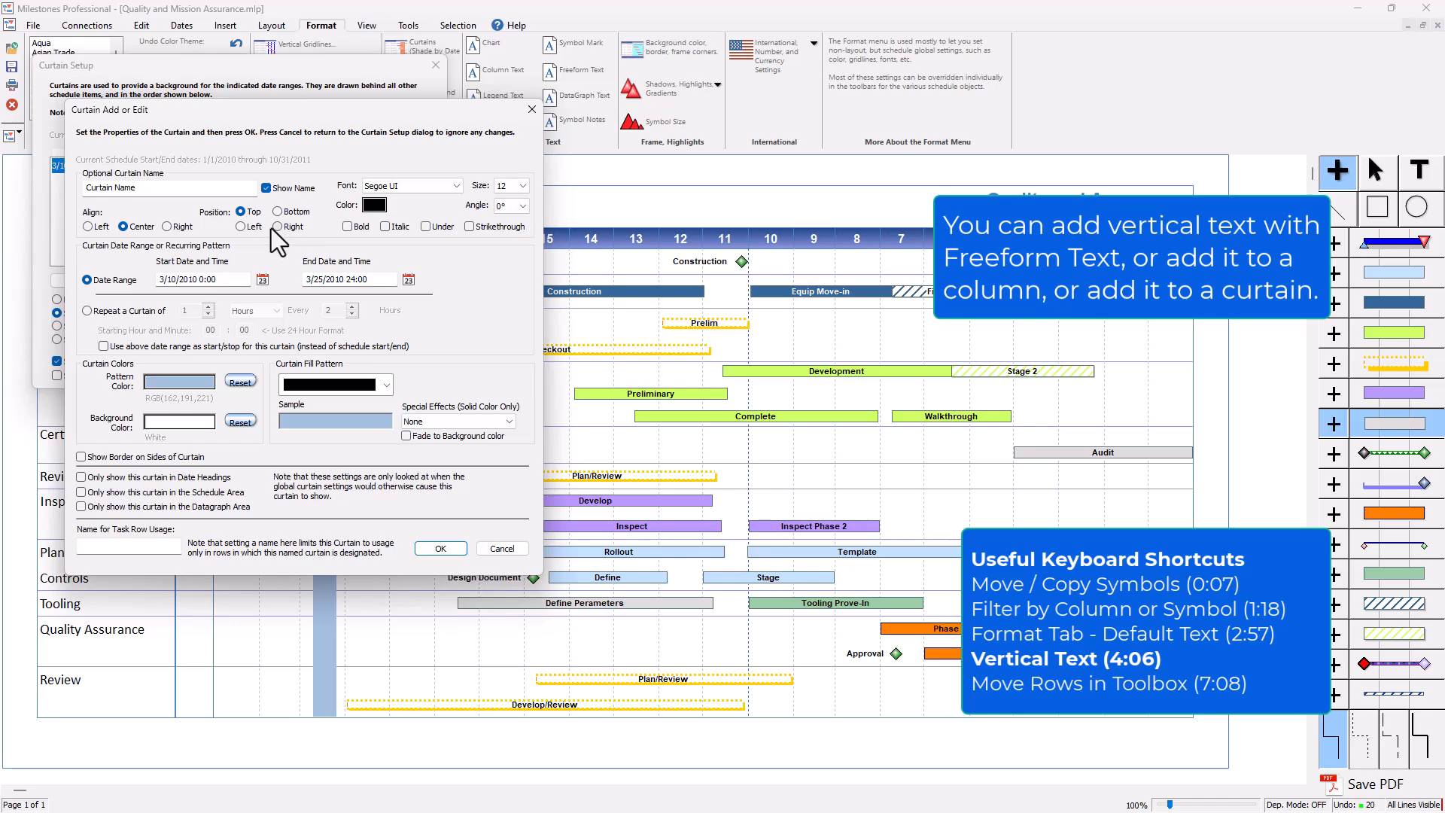
- Set the curtain name's angle to 90° and its position to Right, and apply the curtain changes
left_click(522, 206)
left_click(519, 226)
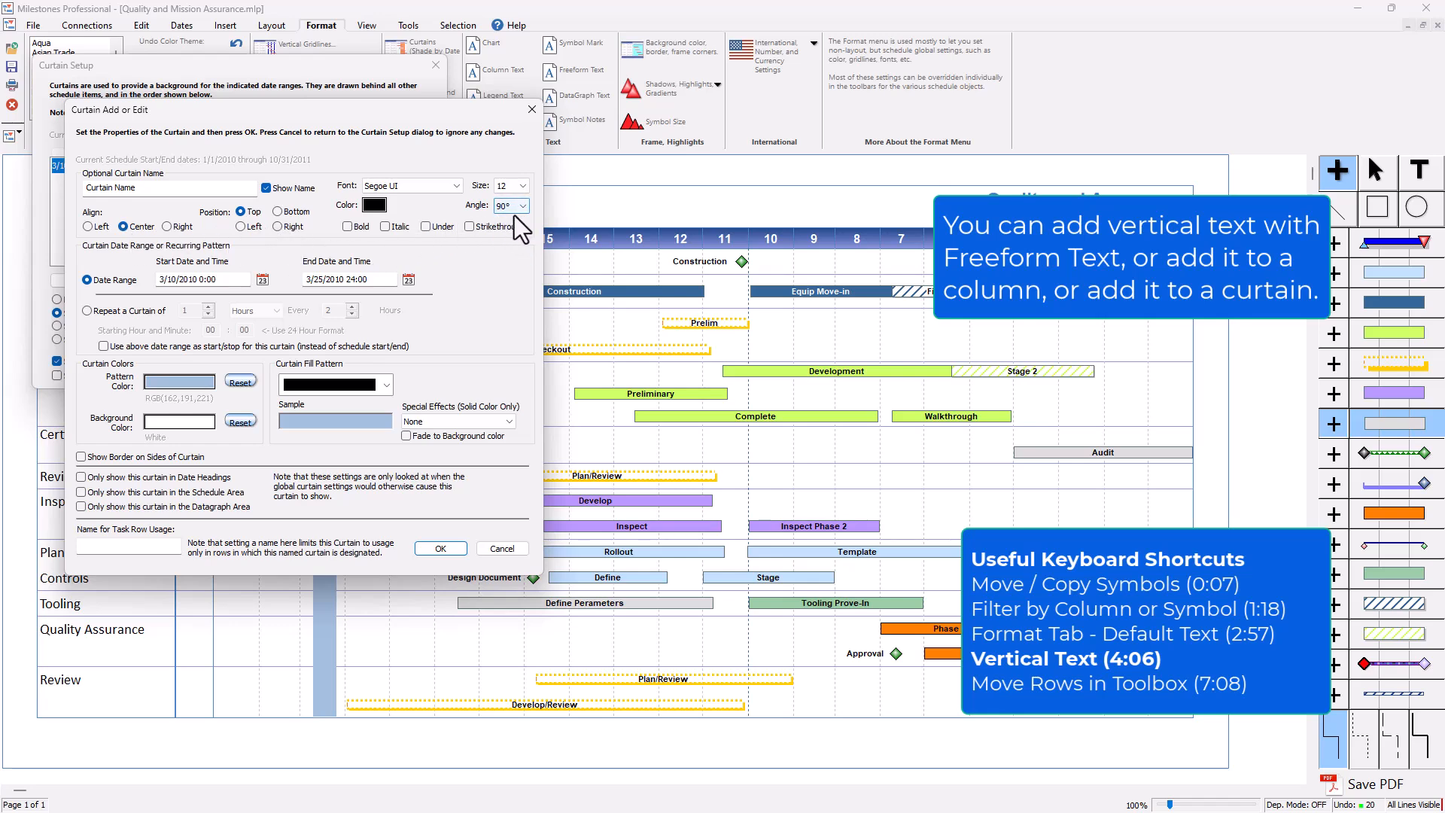
left_click(289, 228)
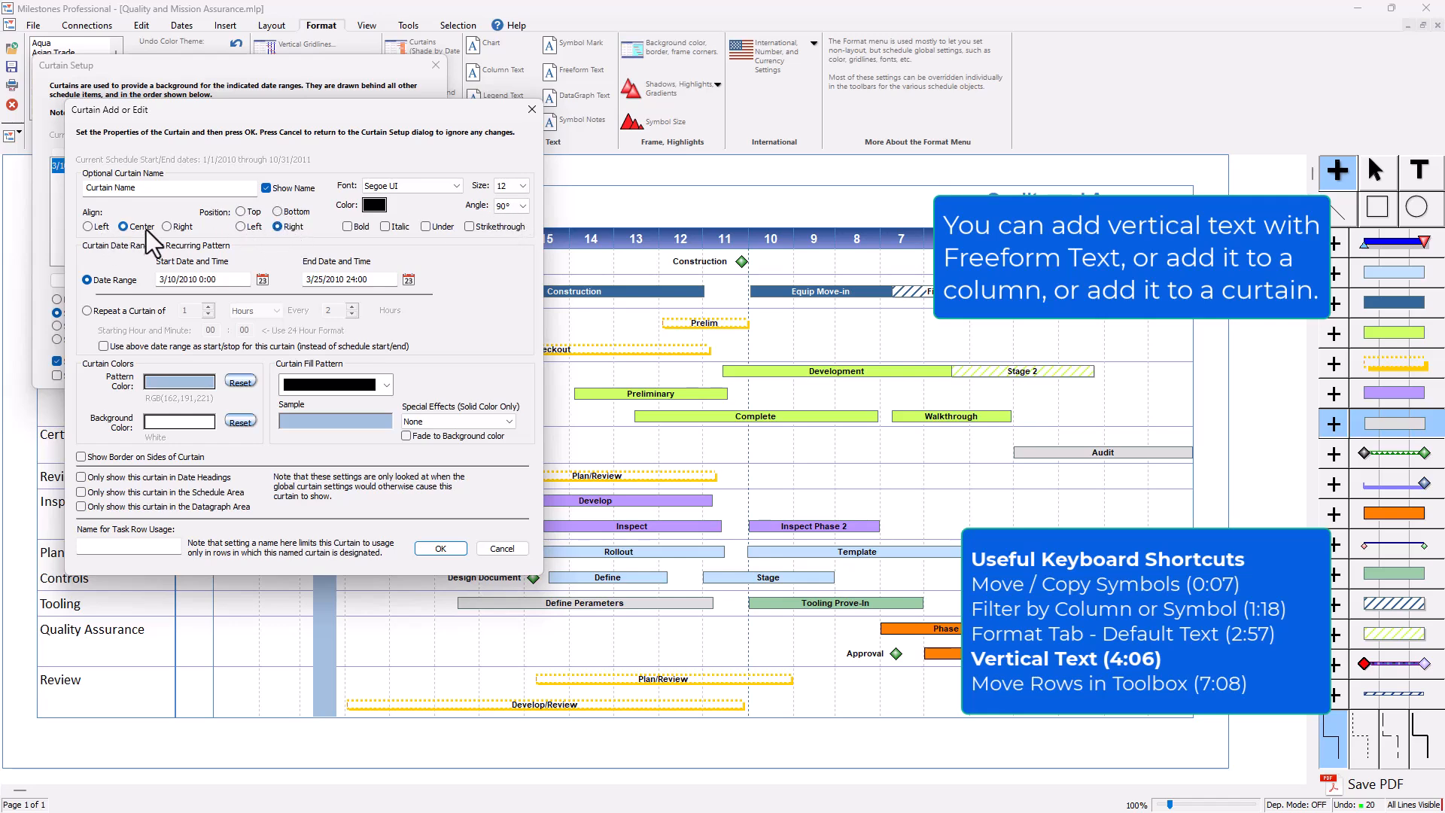
left_click(436, 548)
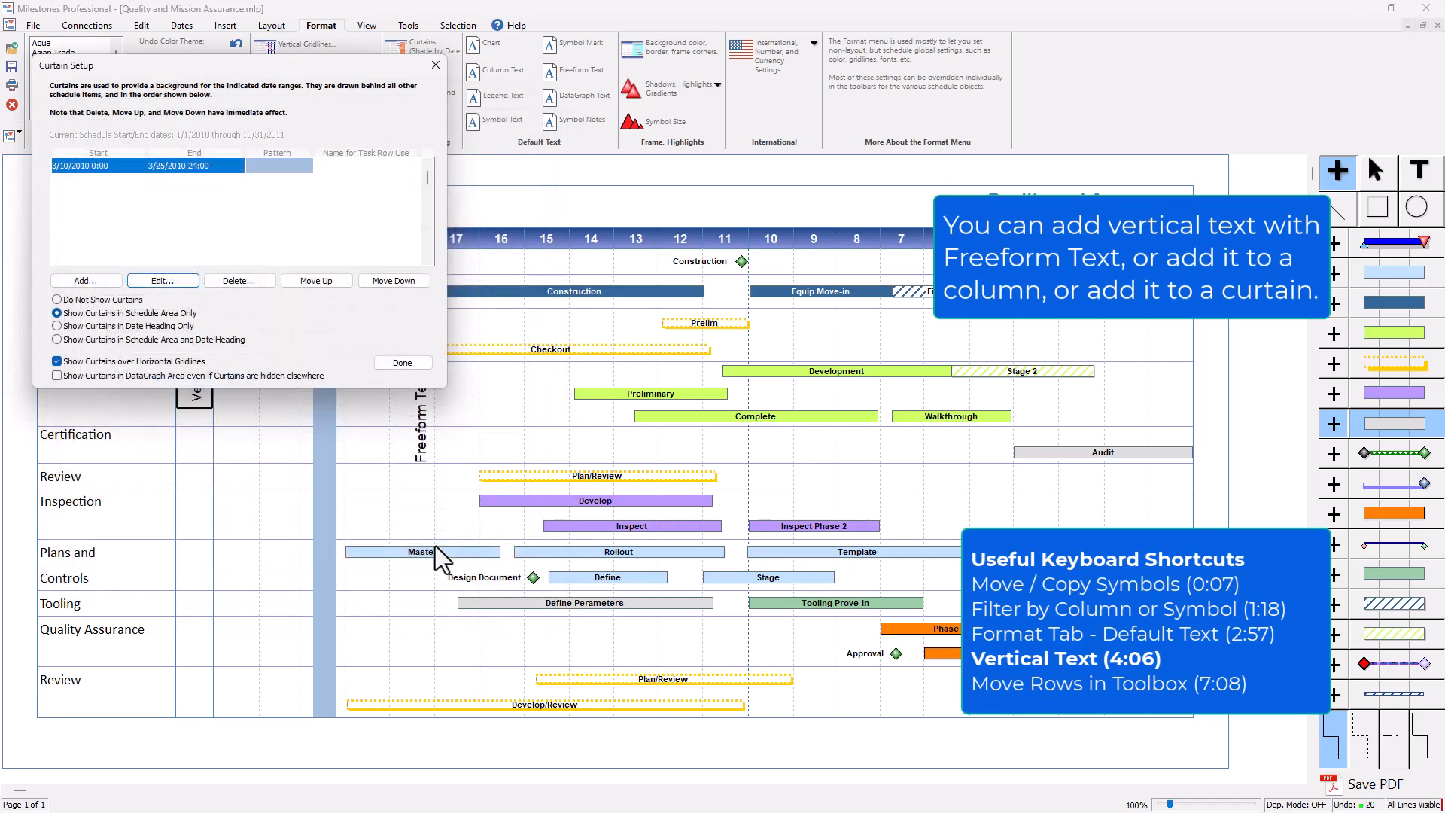
- Finish the curtain setup and return to the schedule
left_click(413, 363)
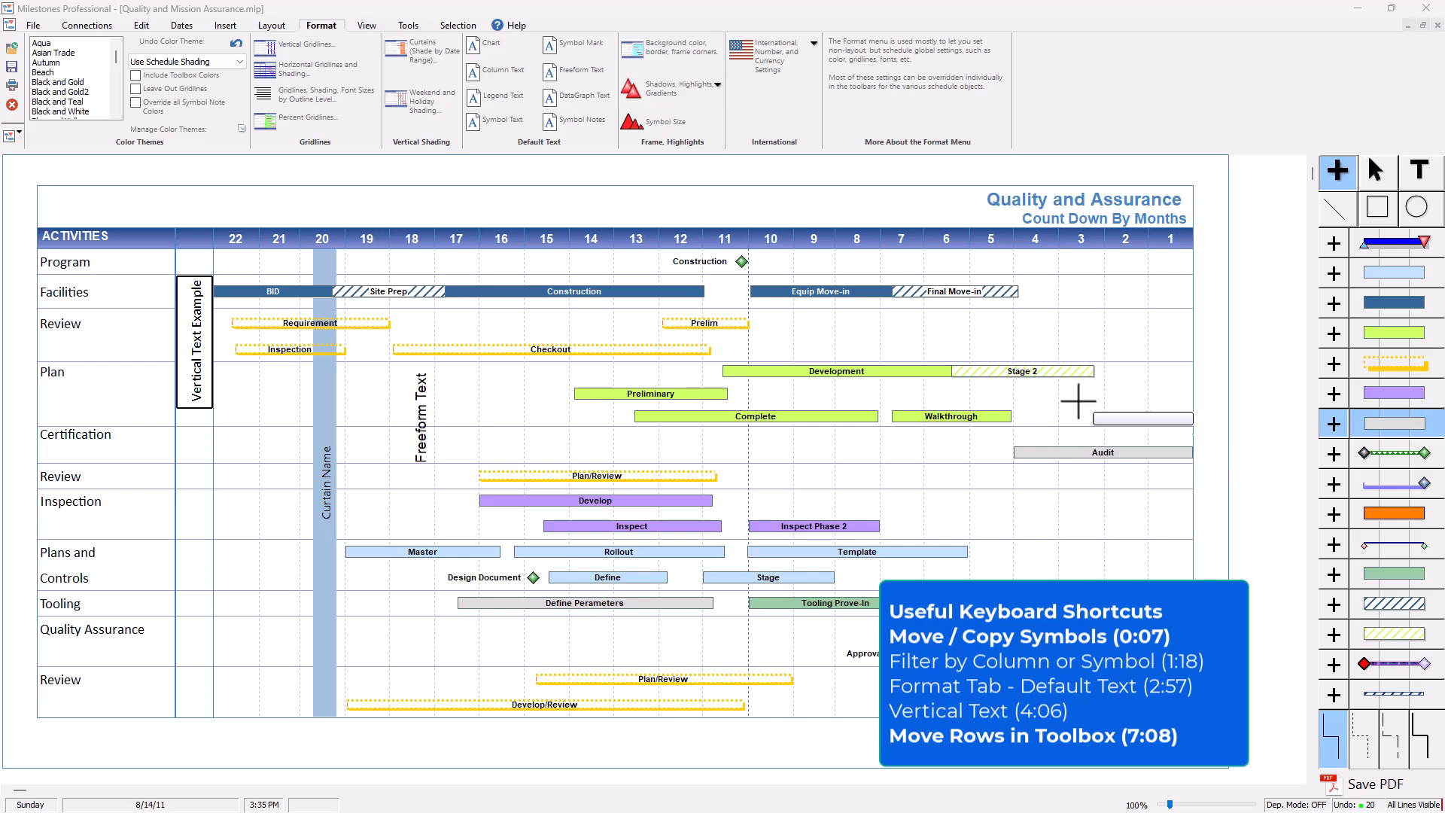
- Select the gray bar's toolbox row and move it up four rows with Move Selected Row
left_click(1334, 393)
left_click(1336, 428)
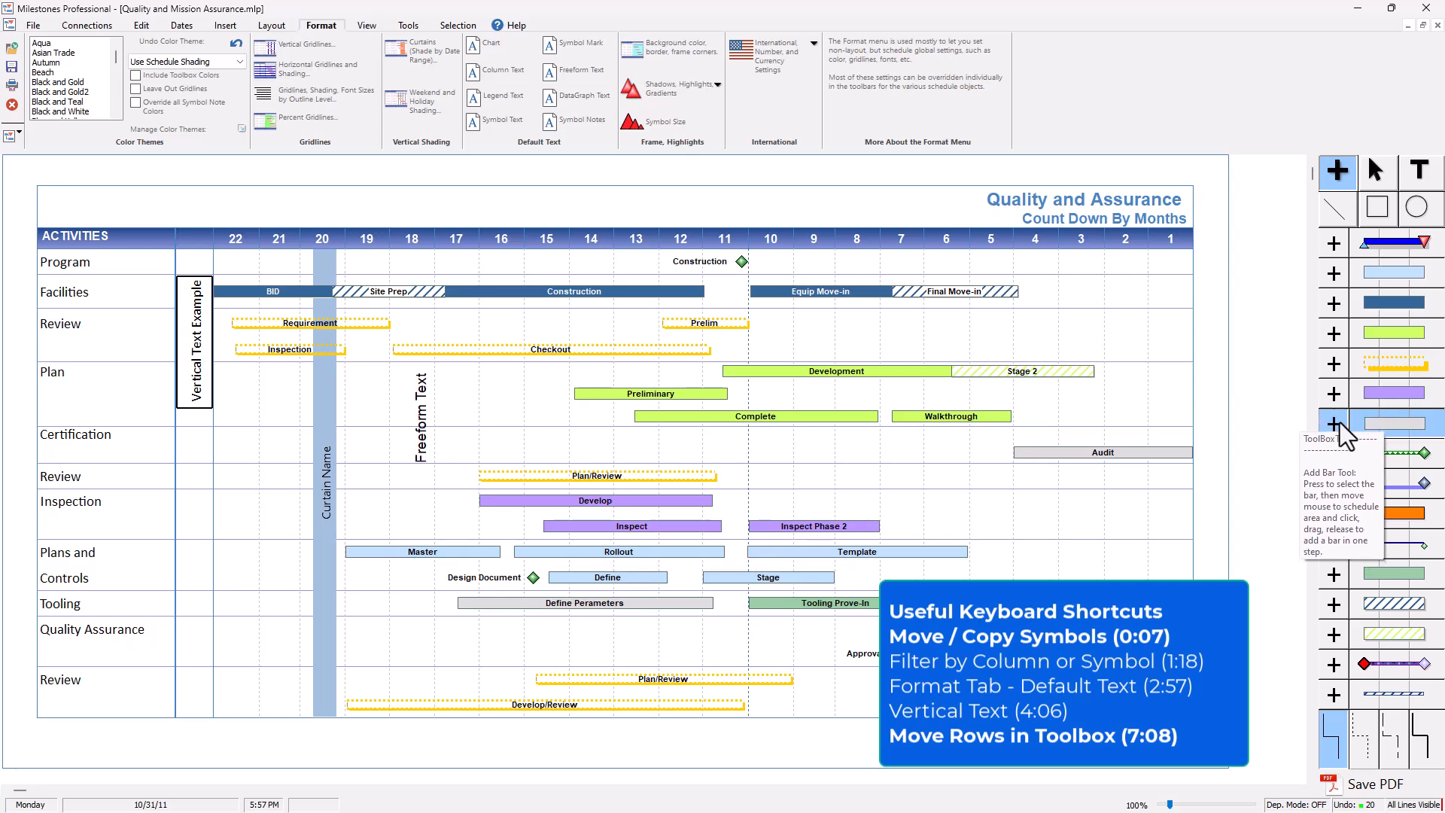
right_click(1340, 426)
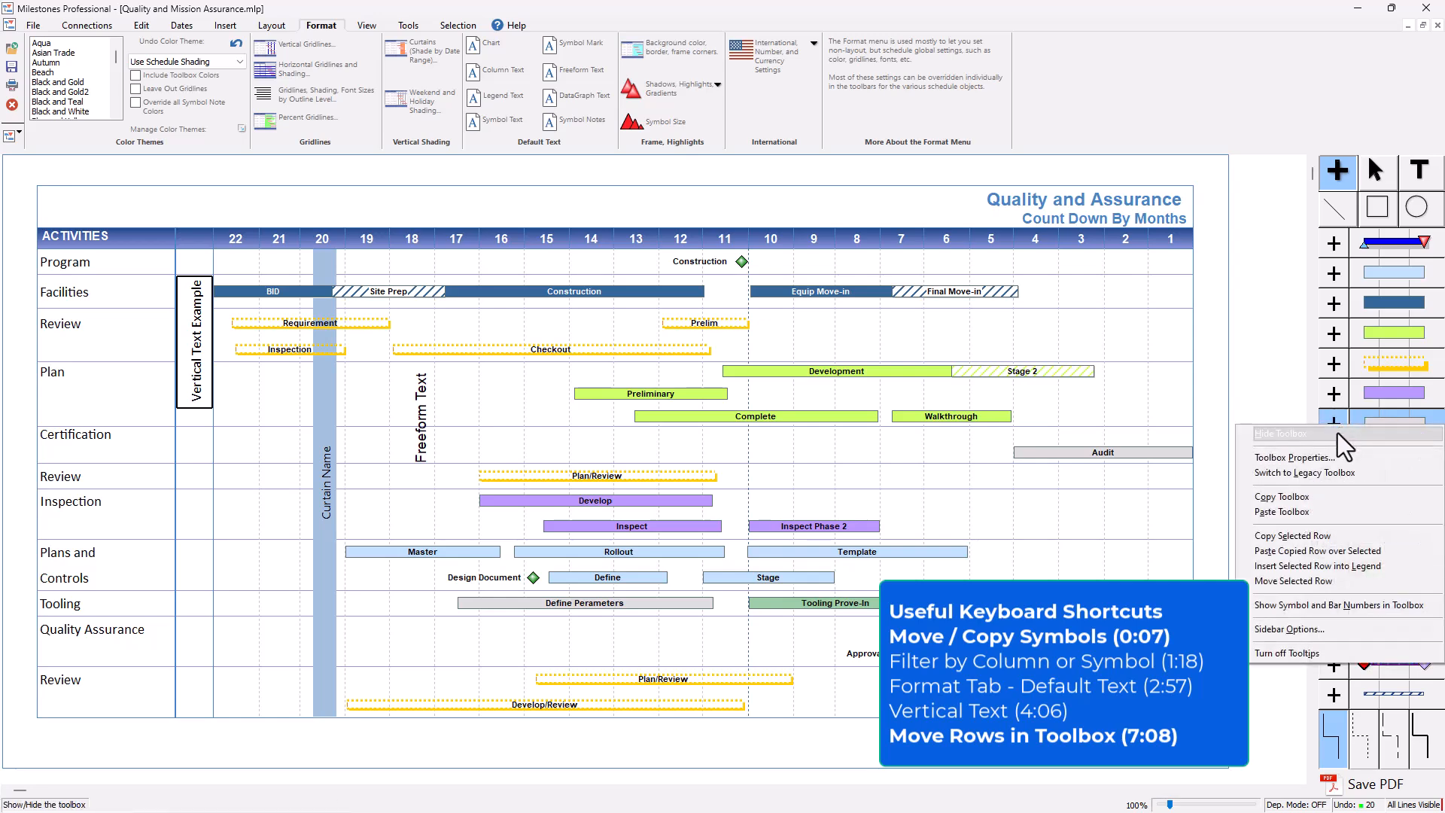
left_click(1322, 580)
left_click(1295, 507)
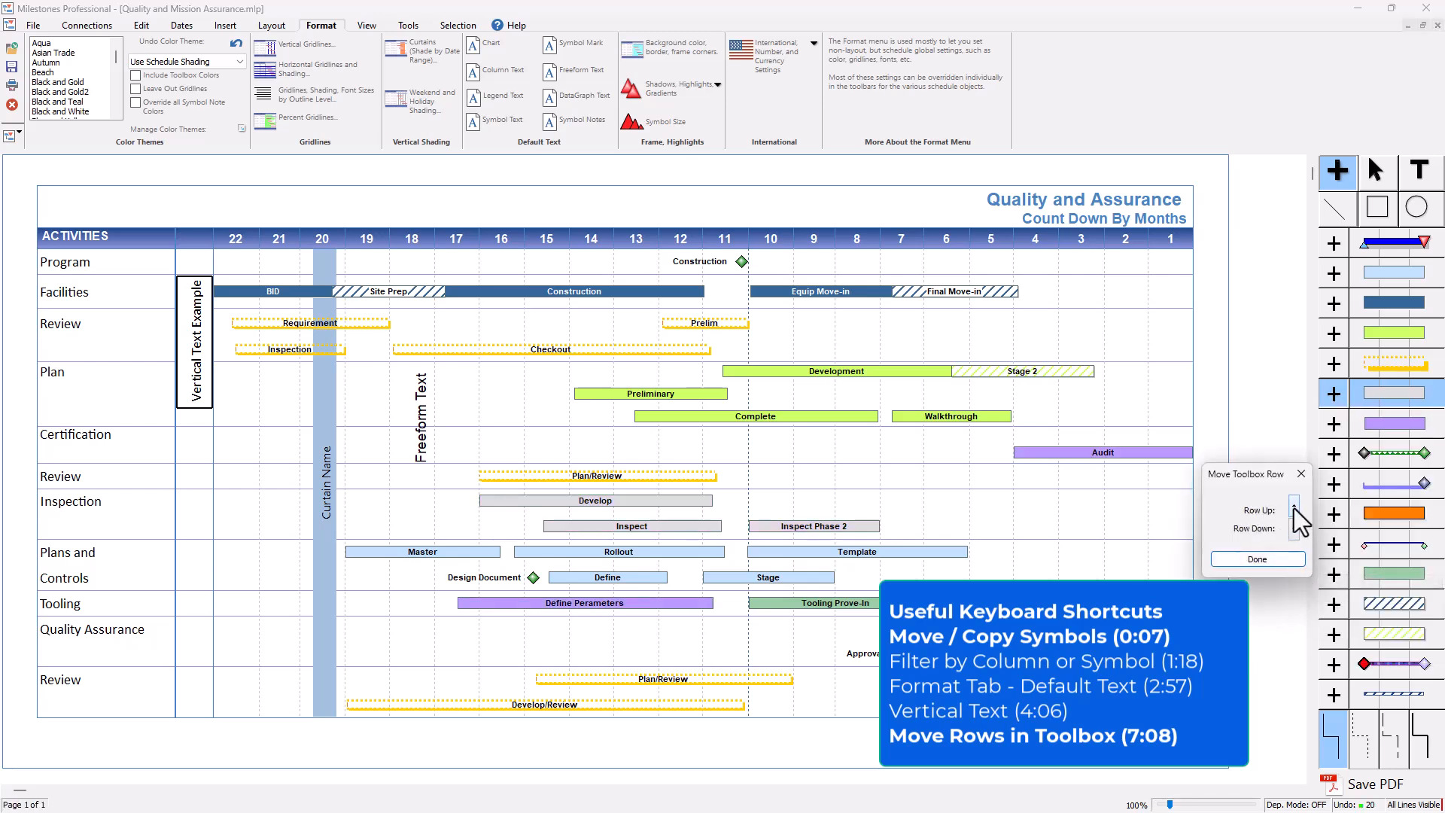
left_click(1295, 507)
left_click(1294, 506)
left_click(1295, 507)
- Move the gray bar's toolbox row back down four rows, to its place below the purple bar
left_click(1295, 529)
left_click(1294, 528)
left_click(1295, 528)
left_click(1295, 528)
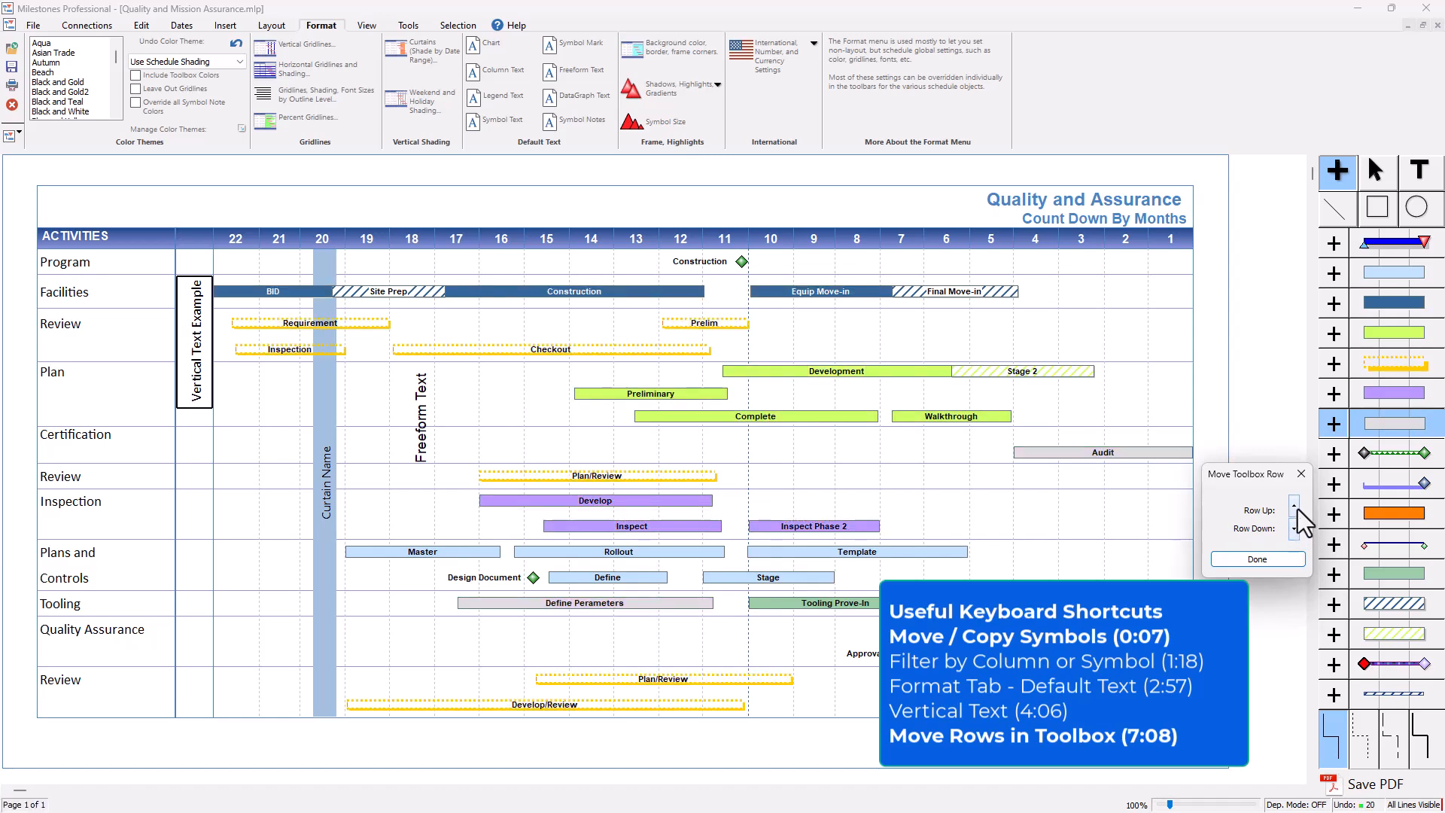
- Shift the gray bar's toolbox row up and down by one to three rows, return it below the purple bar, and finish moving rows
left_click(1295, 506)
left_click(1295, 507)
left_click(1295, 529)
left_click(1295, 528)
left_click(1295, 507)
left_click(1295, 506)
left_click(1295, 507)
left_click(1295, 528)
left_click(1295, 529)
left_click(1295, 529)
left_click(1295, 506)
left_click(1295, 528)
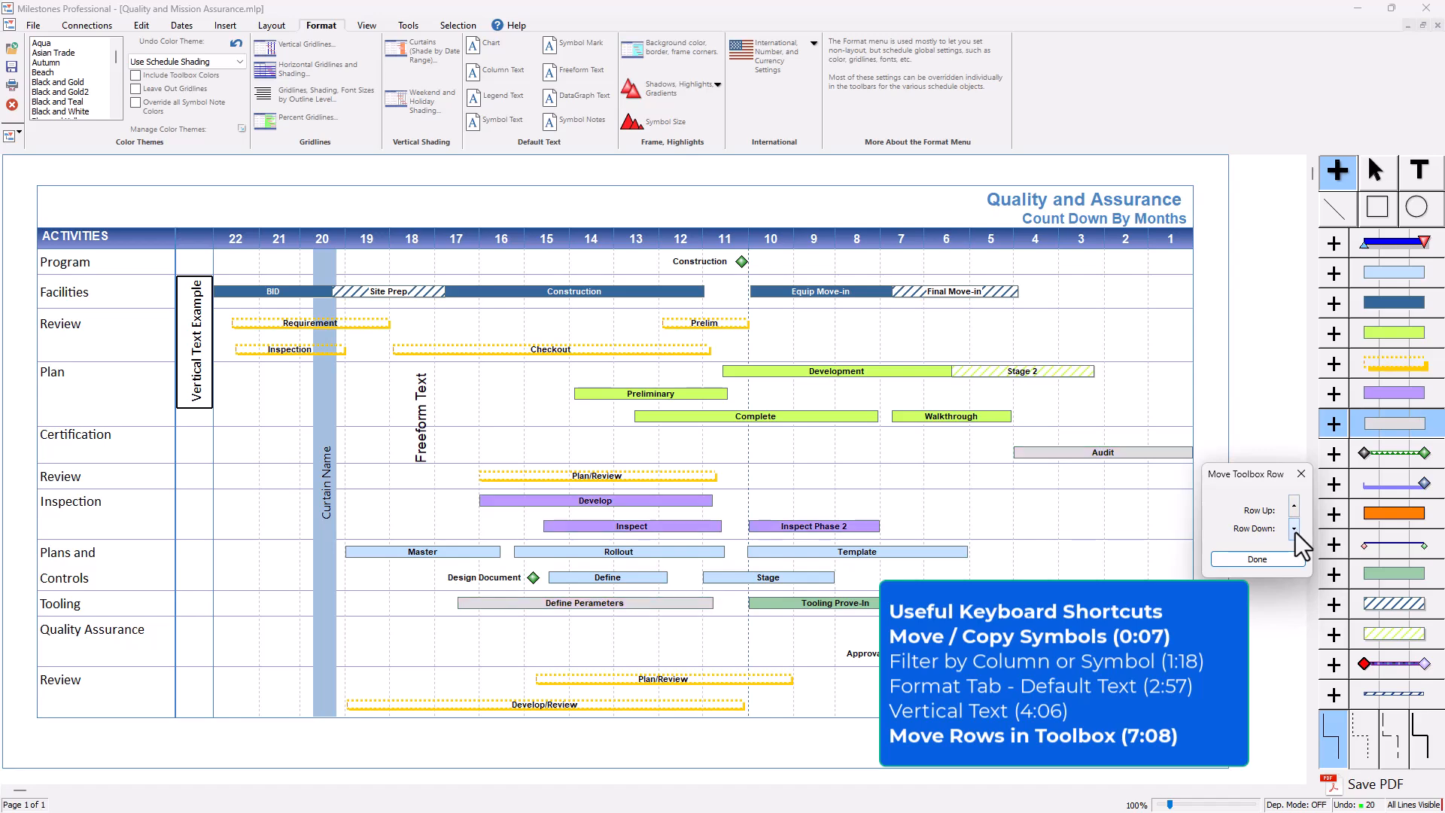
left_click(1257, 560)
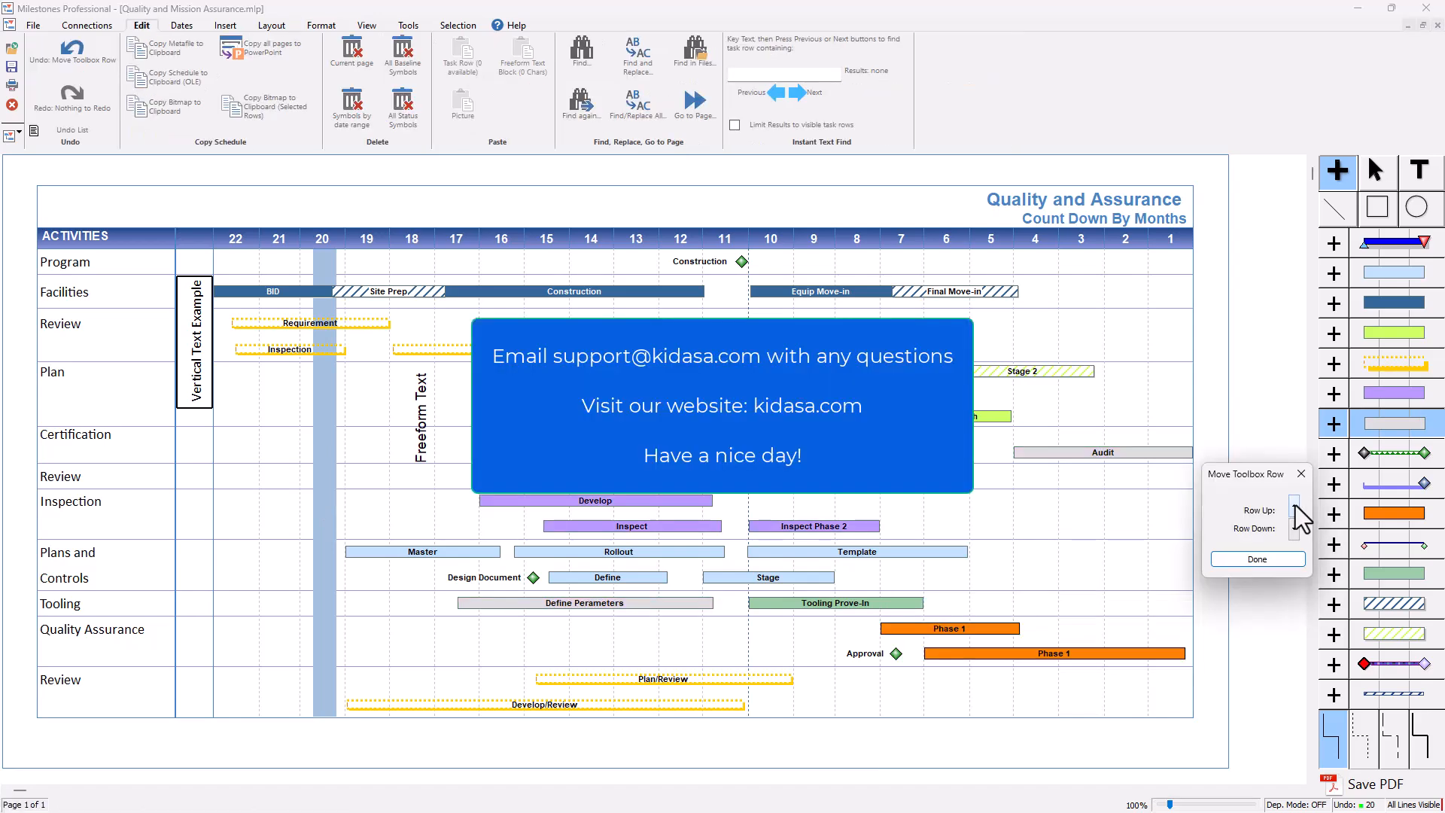